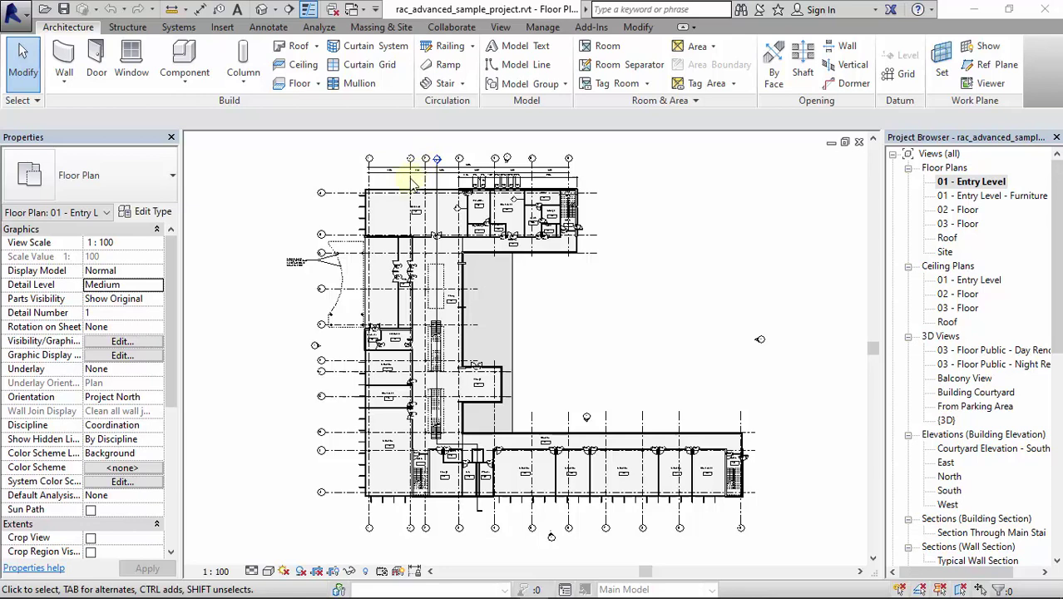
Step: Pan to the lower wing and change the 01 - Entry Level plan's view scale to 1:200
scroll(413, 184, "up", 5)
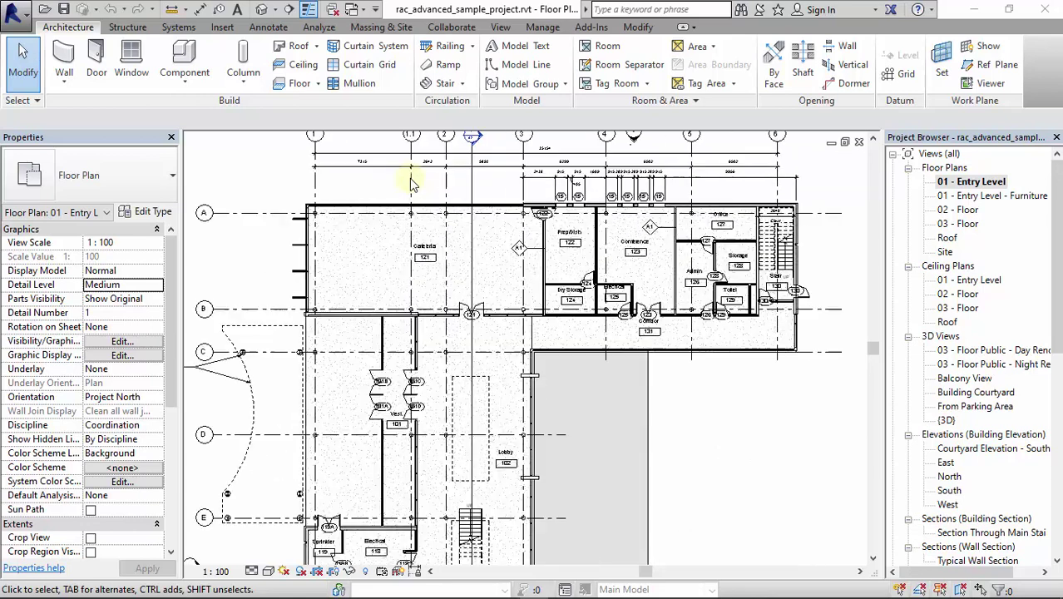
scroll(475, 179, "down", 3)
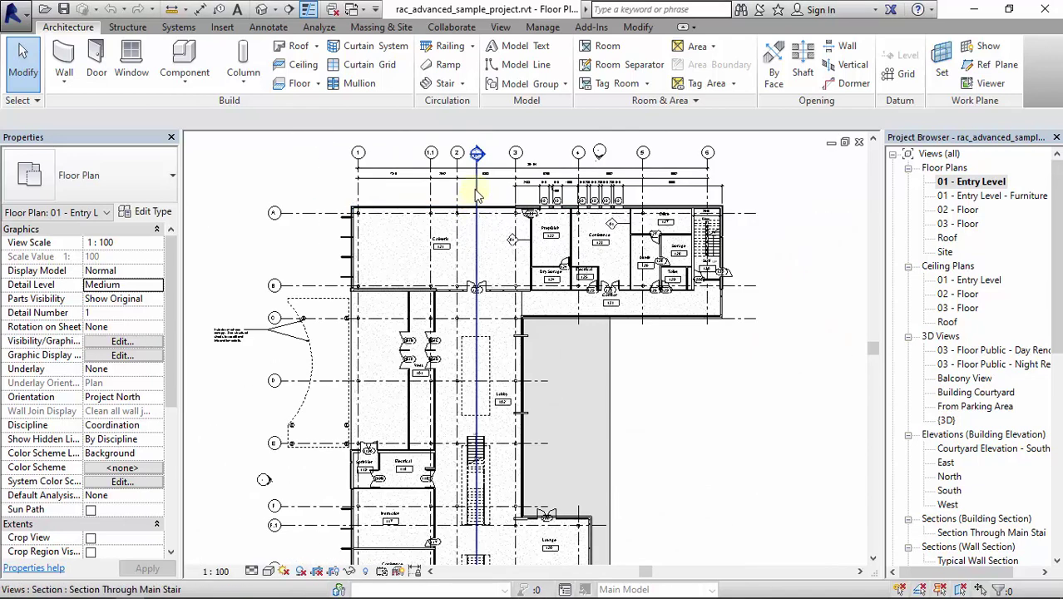
scroll(485, 306, "down", 1)
middle_click_drag(485, 305, 470, 208)
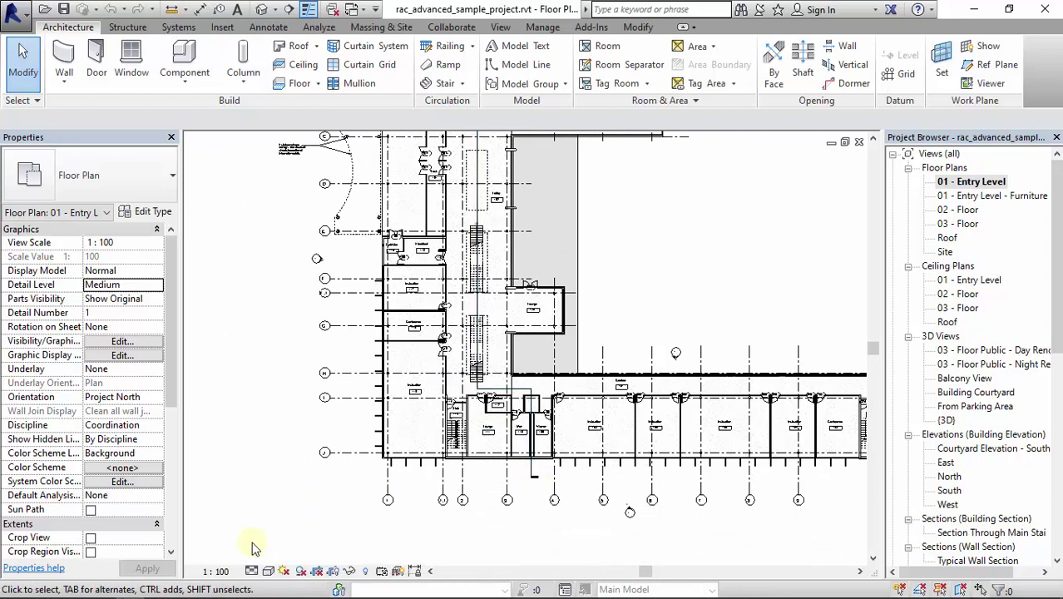
left_click(214, 571)
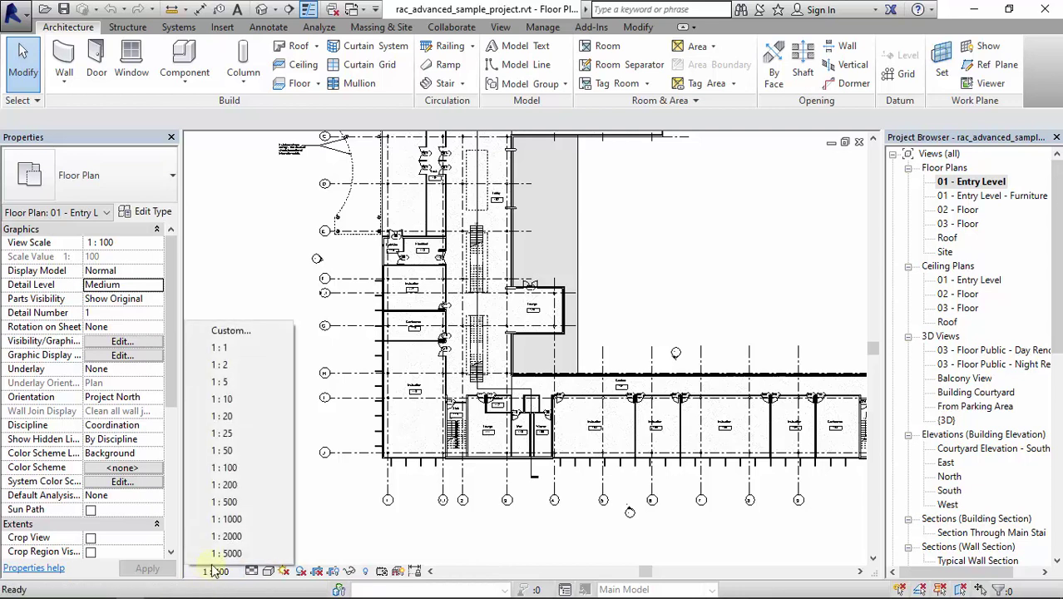
left_click(258, 485)
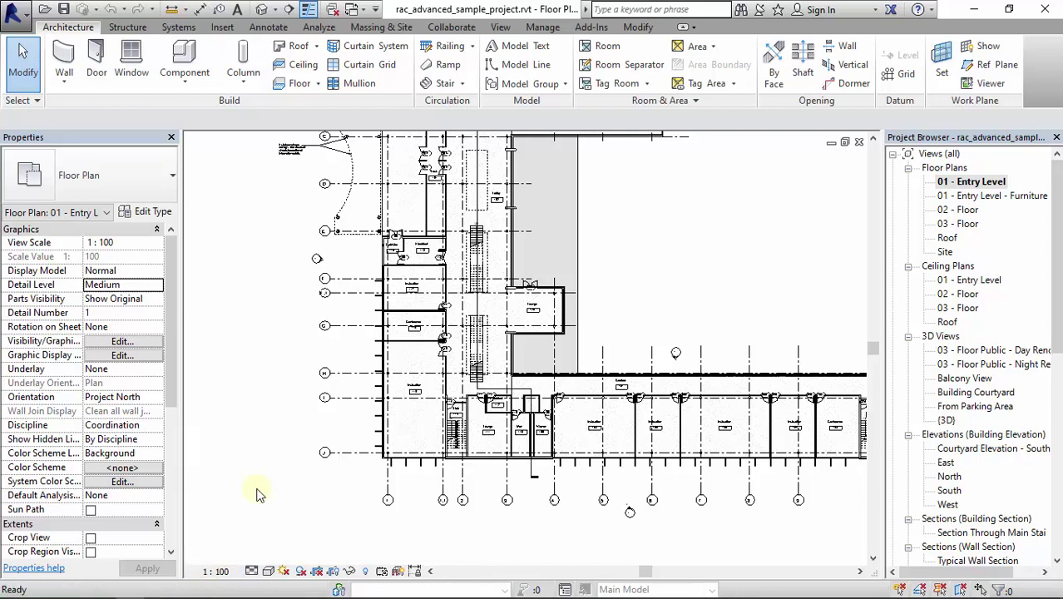
scroll(506, 445, "up", 3)
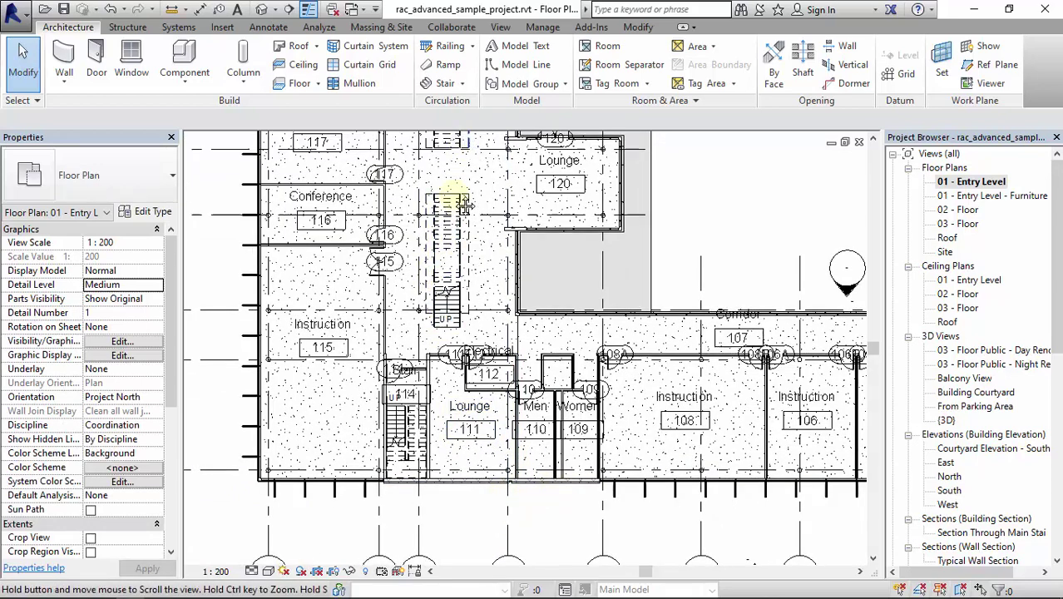
scroll(491, 450, "down", 5)
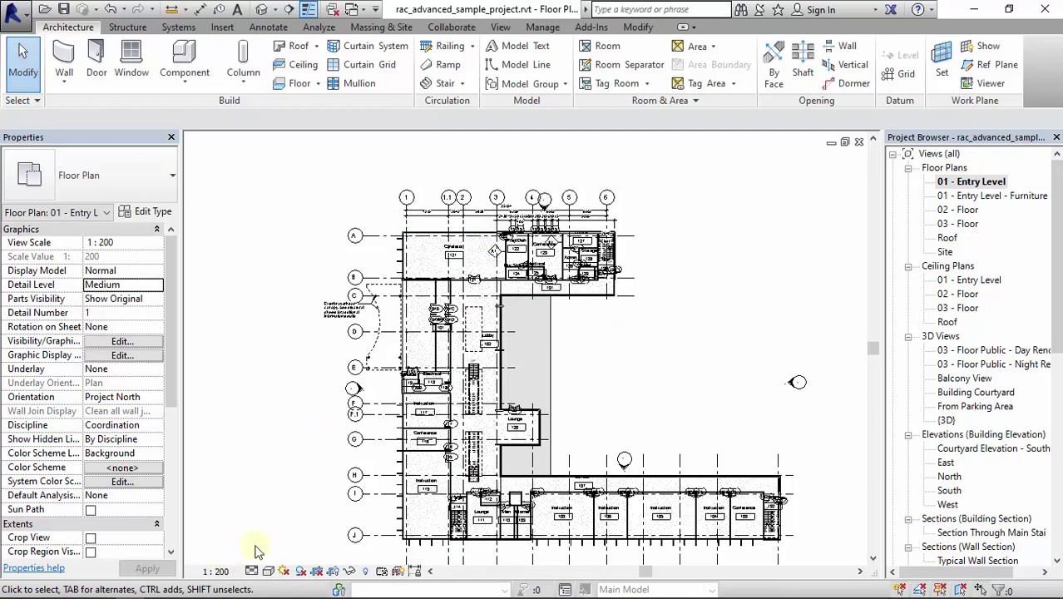
Step: Open the Site plan, then the 01 - Entry Level - Furniture plan
double_click(946, 251)
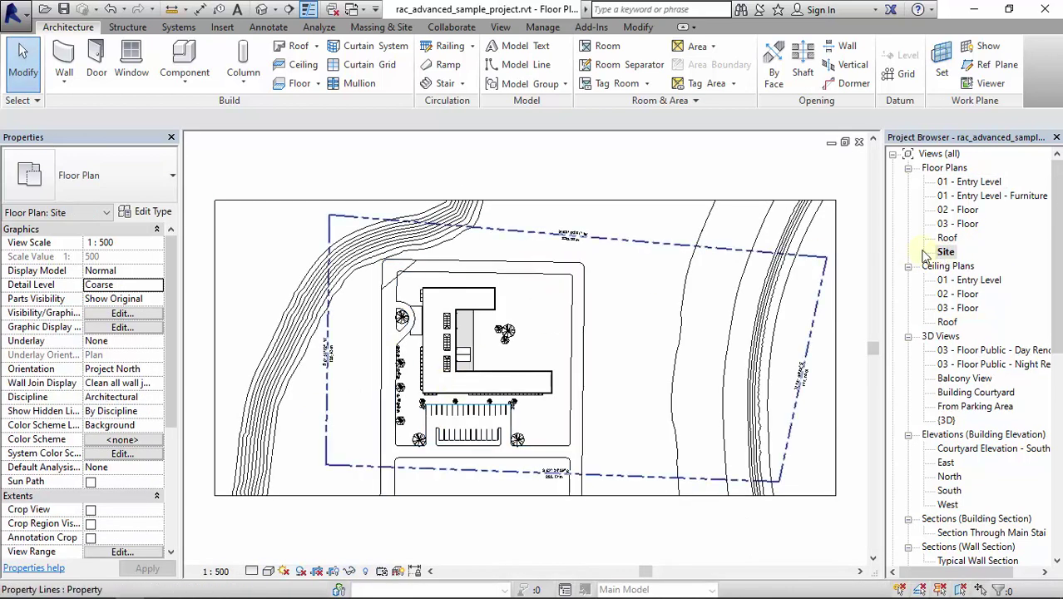
left_click(967, 196)
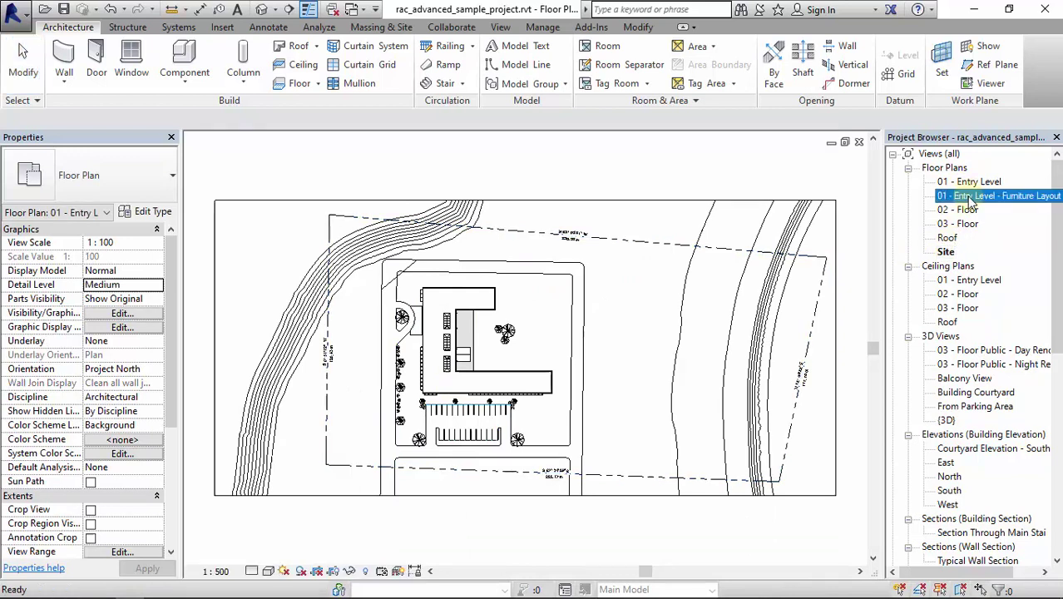
double_click(968, 197)
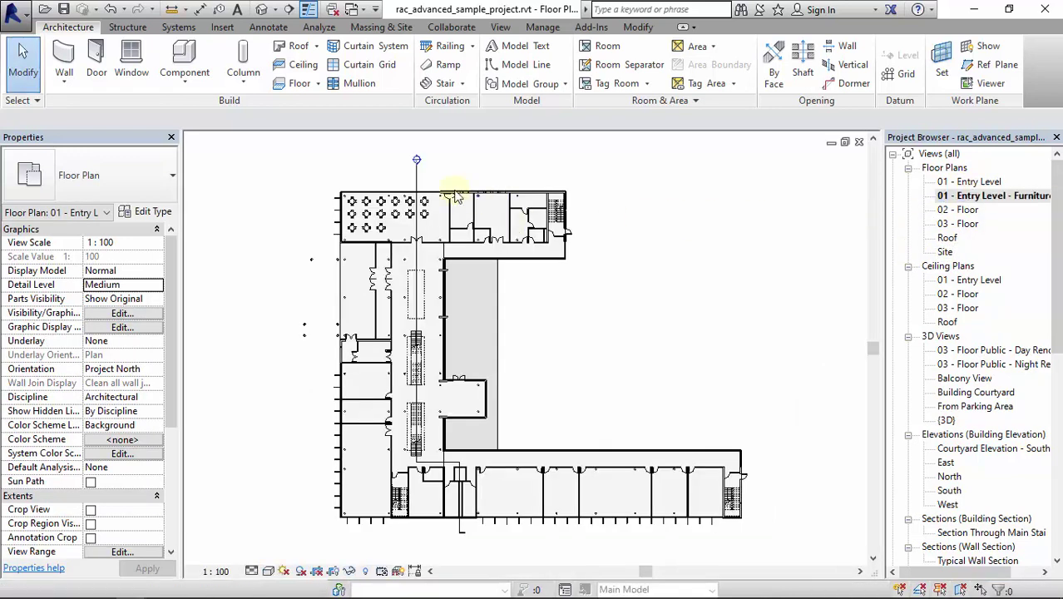
Step: Set the building section's Hide at scales coarser than value to 1:5000 and apply
left_click(414, 183)
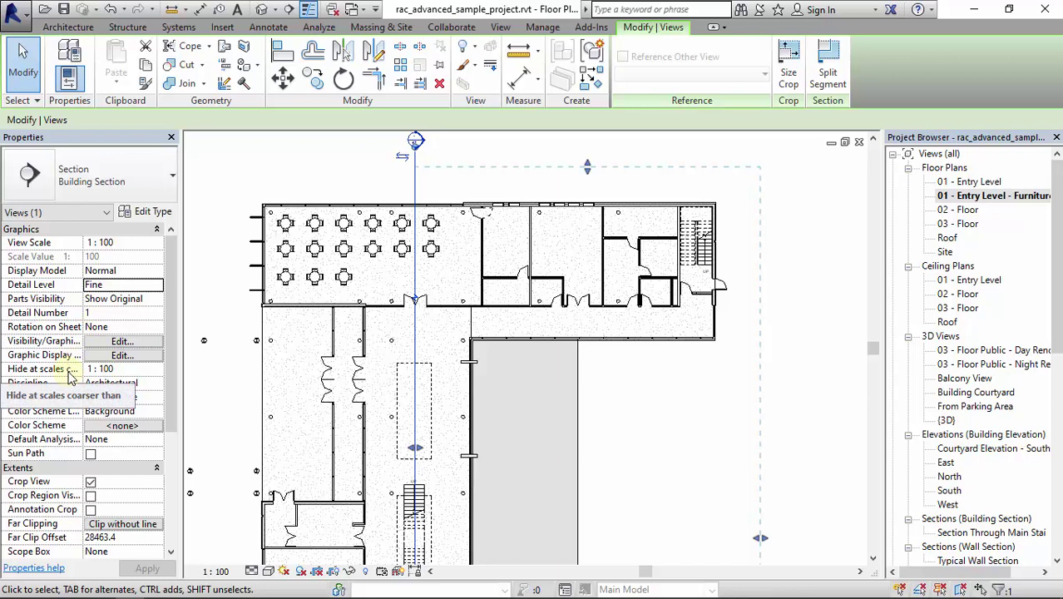
left_click(158, 370)
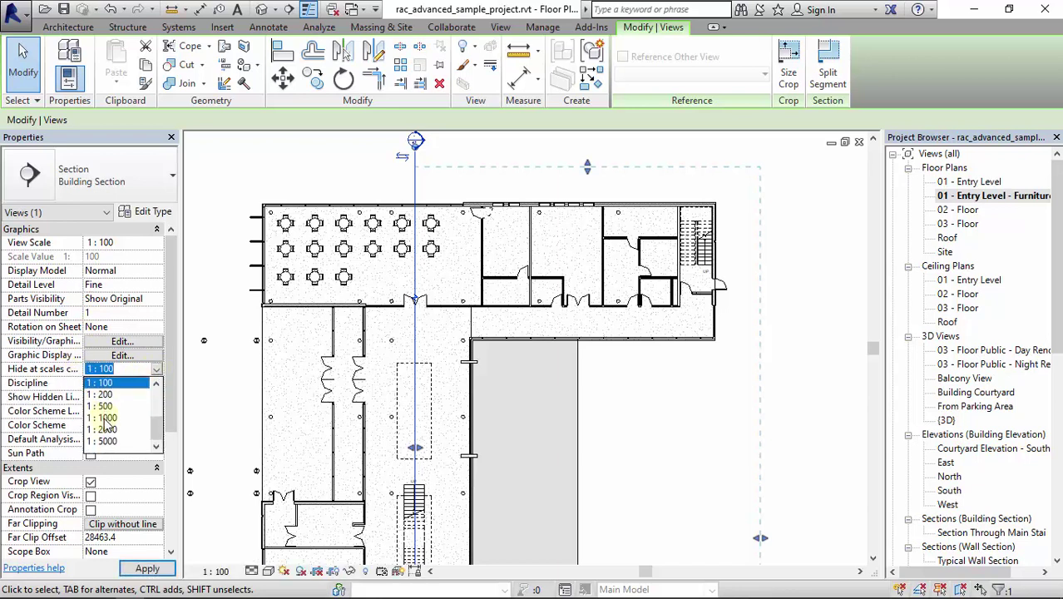
left_click(106, 441)
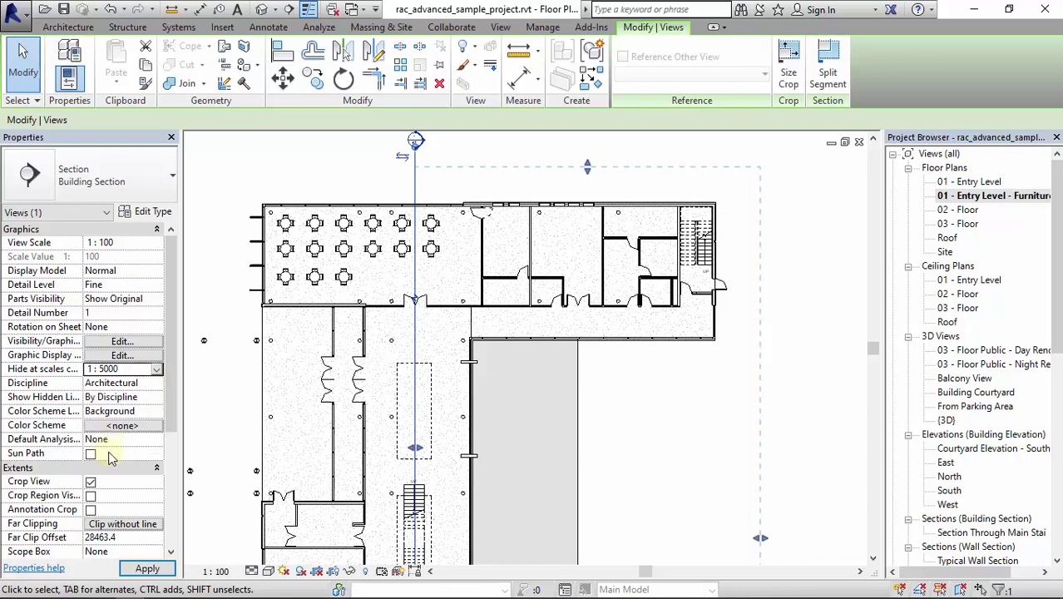
left_click(146, 569)
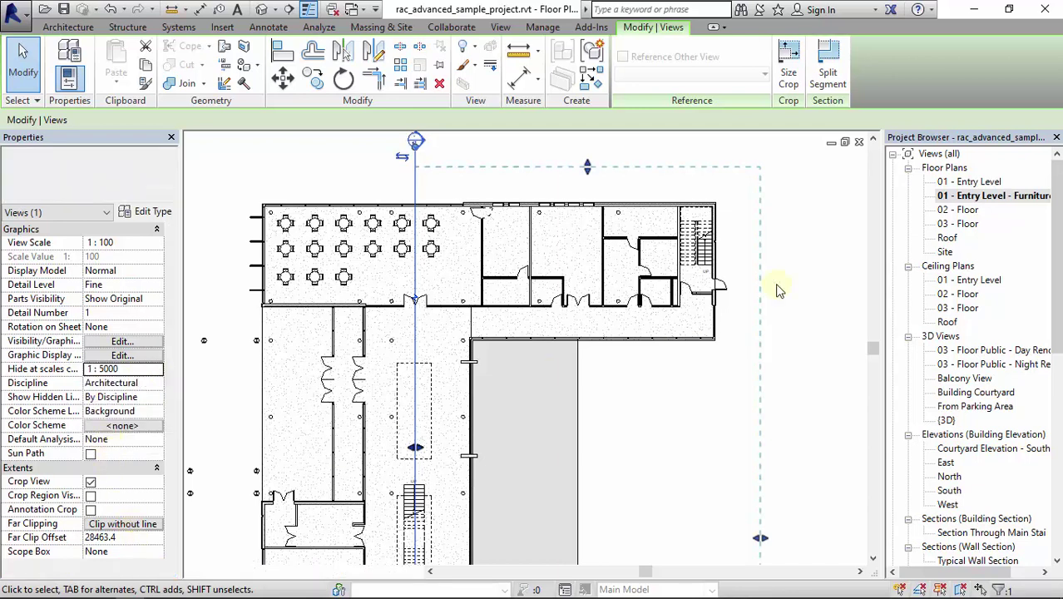
Step: Reopen 01 - Entry Level, deselect the section line, and set the view scale to 1:100
double_click(989, 183)
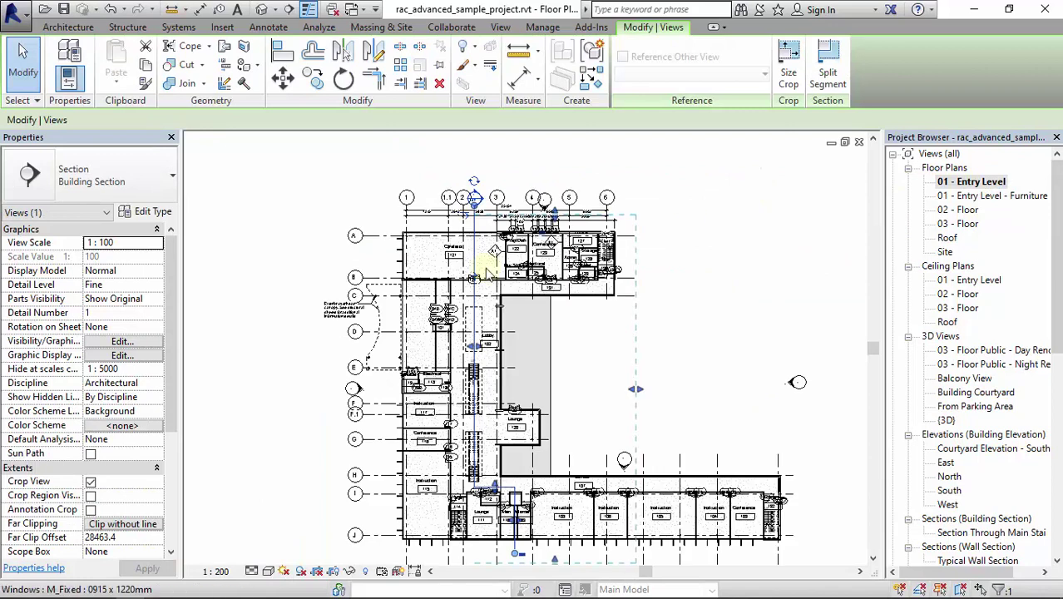
scroll(466, 208, "up", 4)
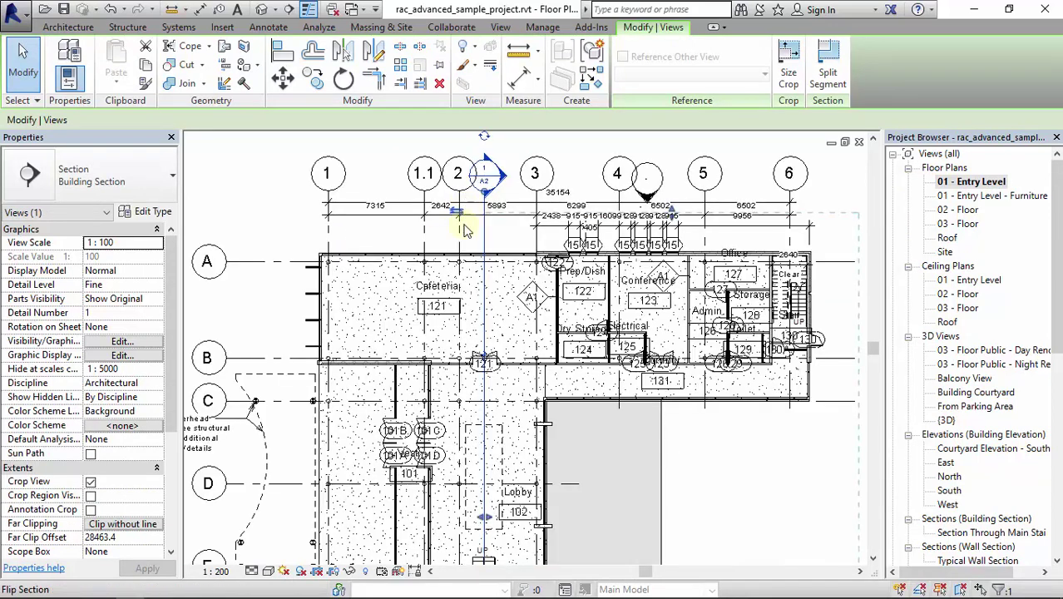
left_click(511, 235)
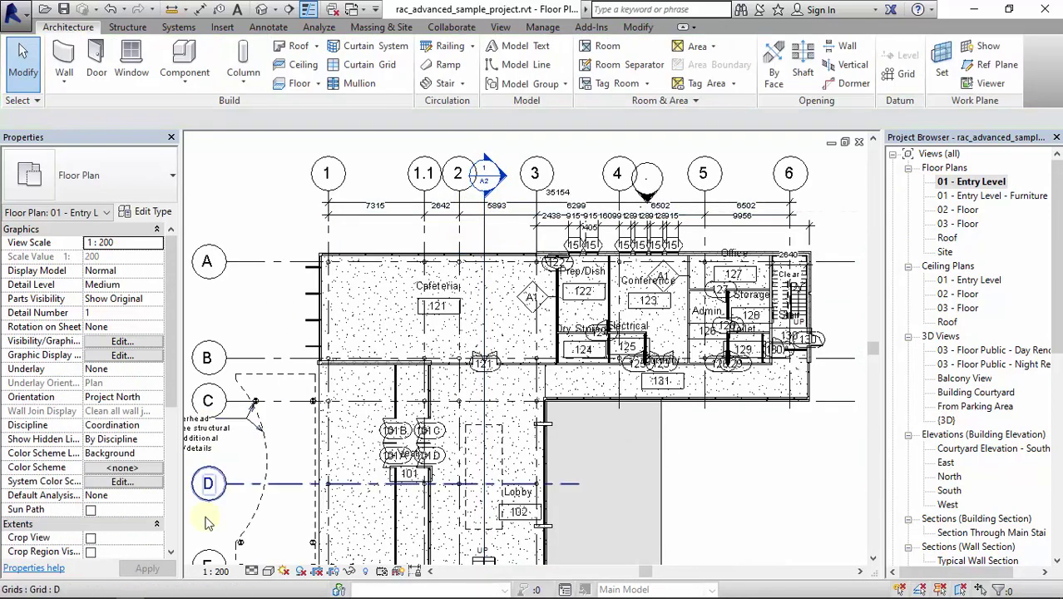
left_click(218, 572)
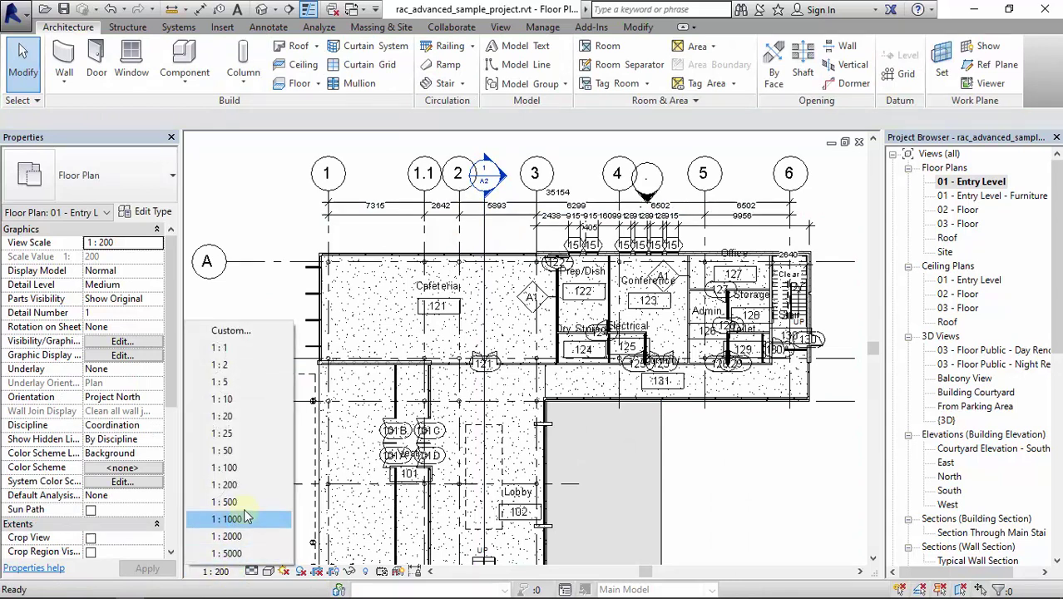
left_click(259, 470)
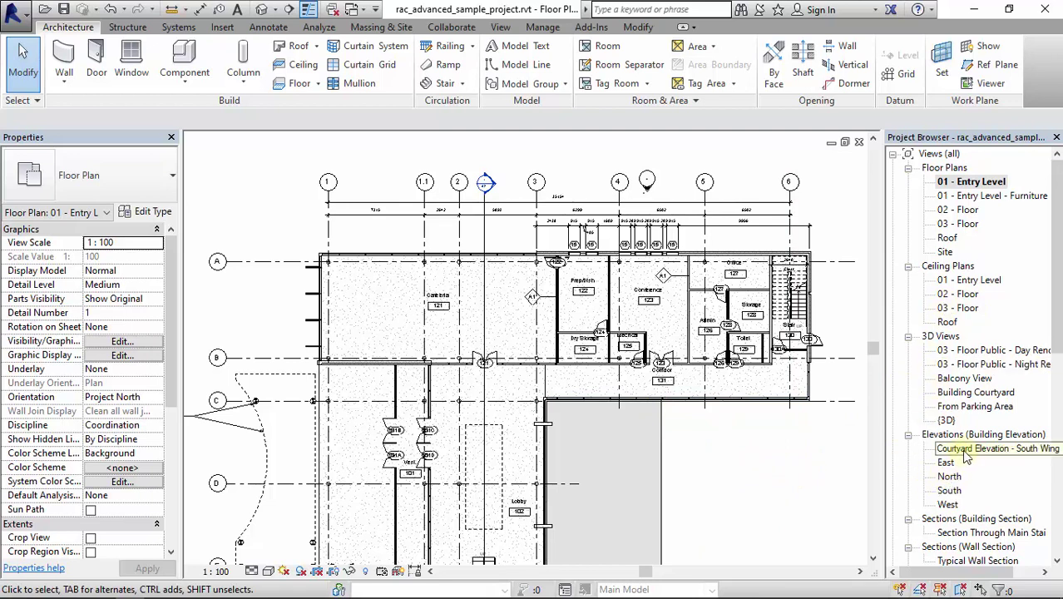
Step: Open the East elevation and select the Roof level line
left_click(946, 464)
double_click(946, 464)
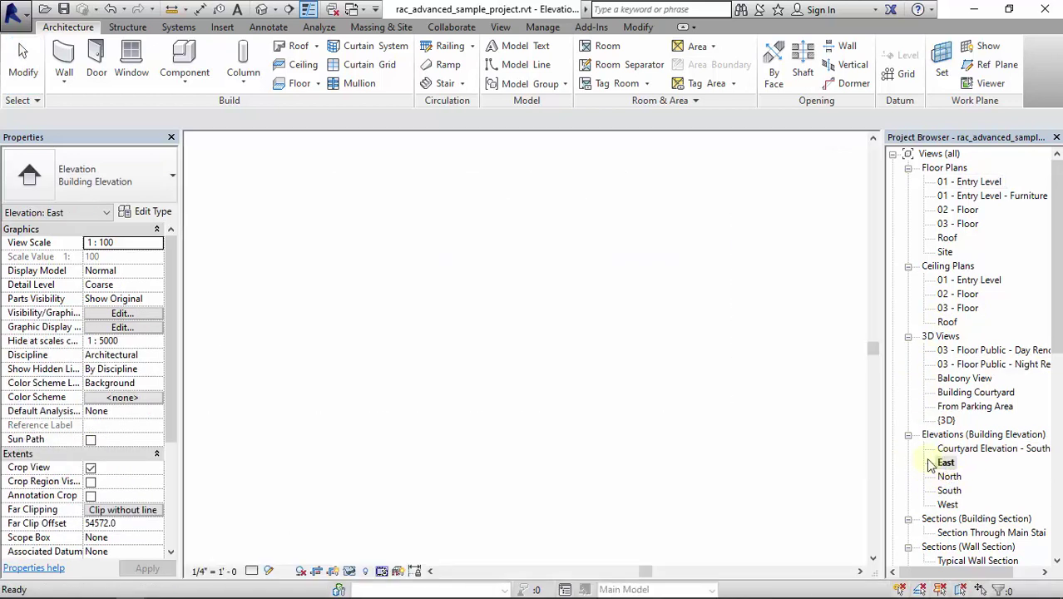
middle_click_drag(735, 267, 735, 309)
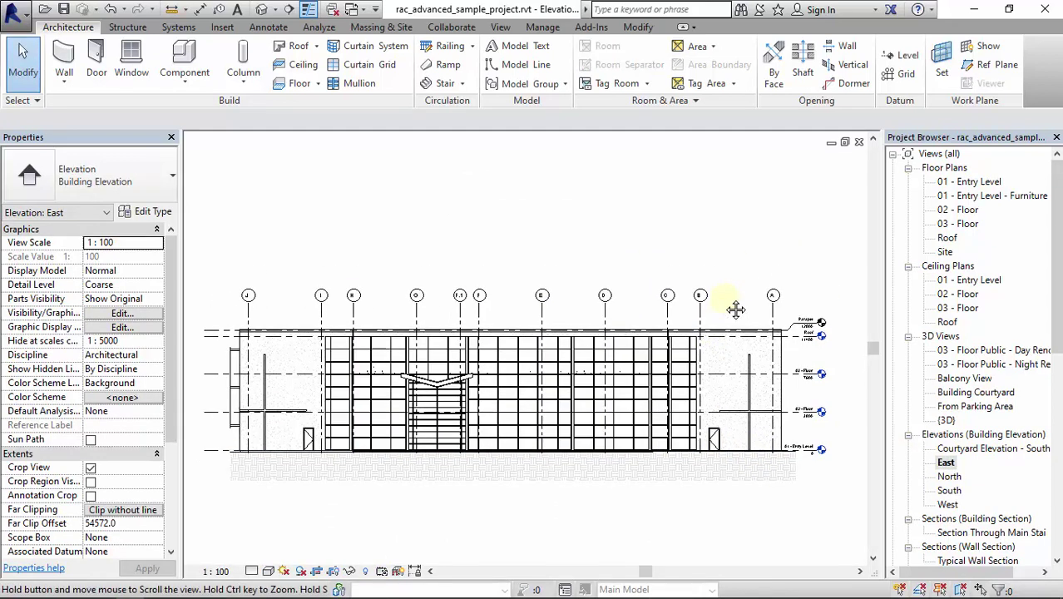
scroll(328, 328, "up", 3)
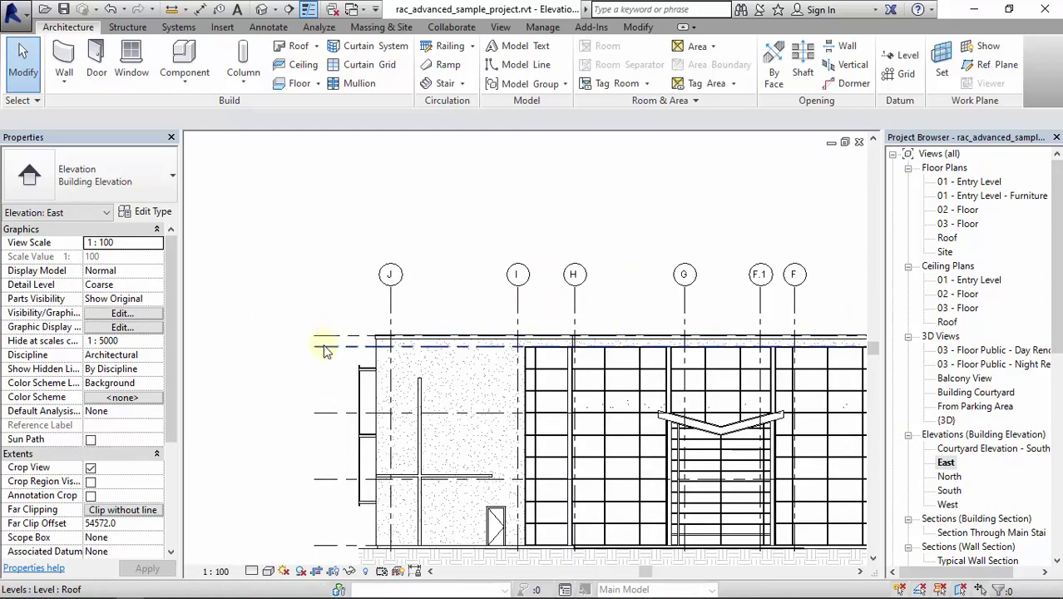
left_click(325, 348)
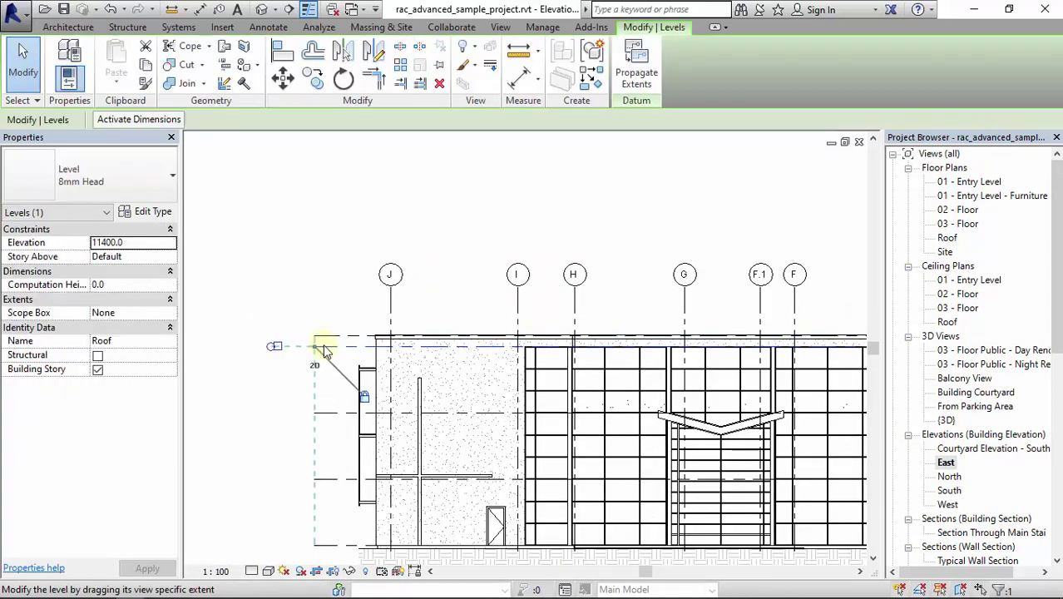
Step: Copy the Roof level upward twice, 4000 each, with Constrain and Multiple enabled
left_click(315, 87)
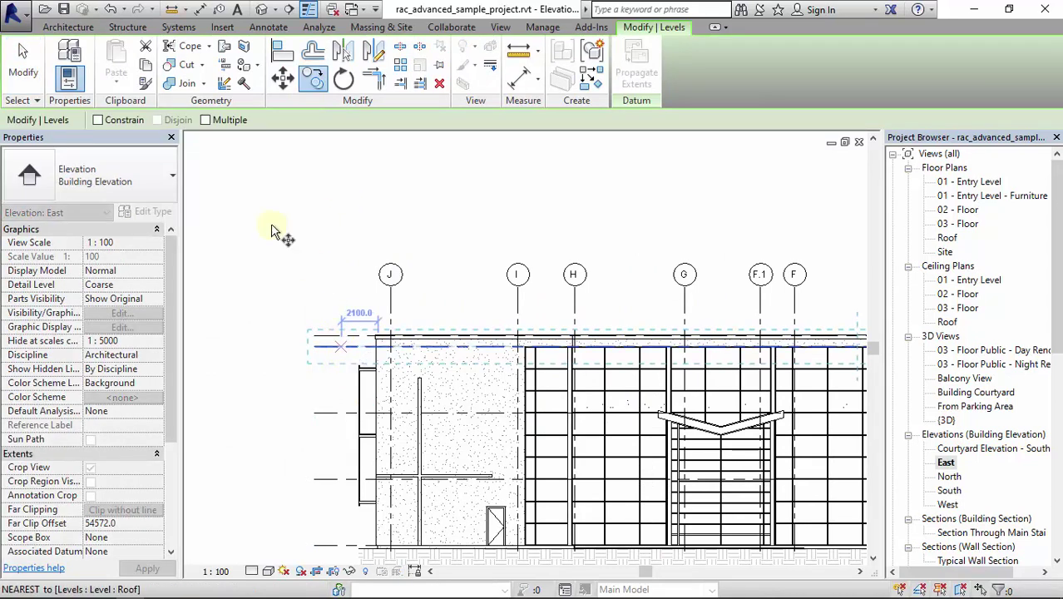
left_click(205, 119)
left_click(97, 120)
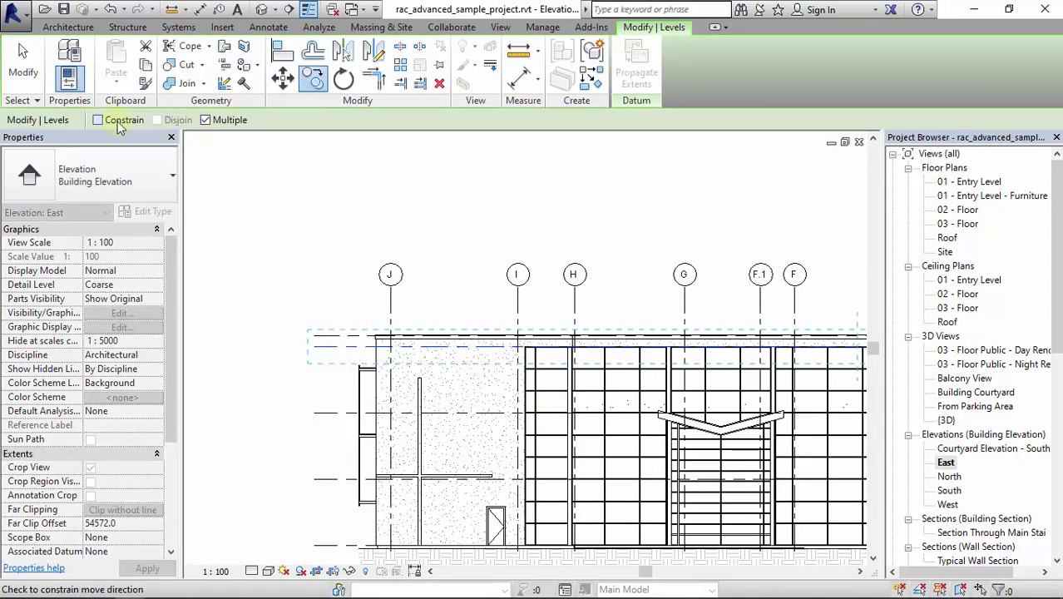
left_click(340, 346)
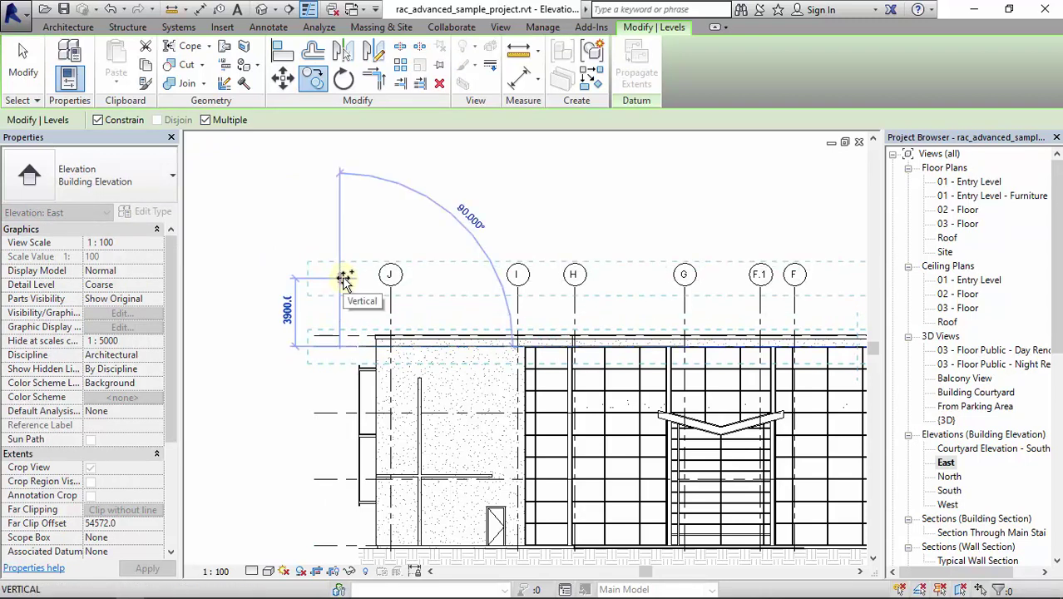
type("4000")
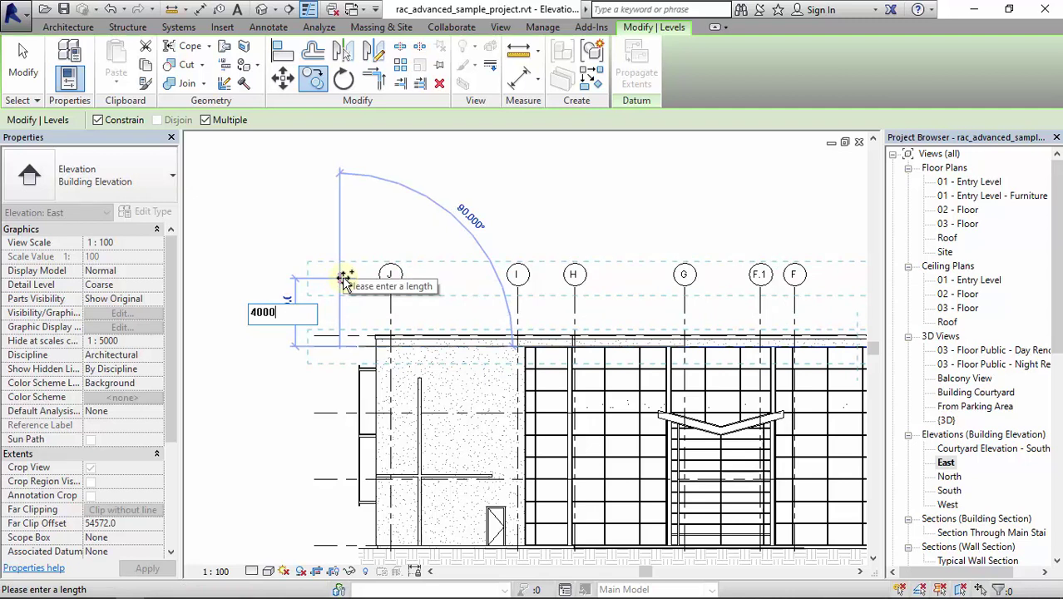
key("Return")
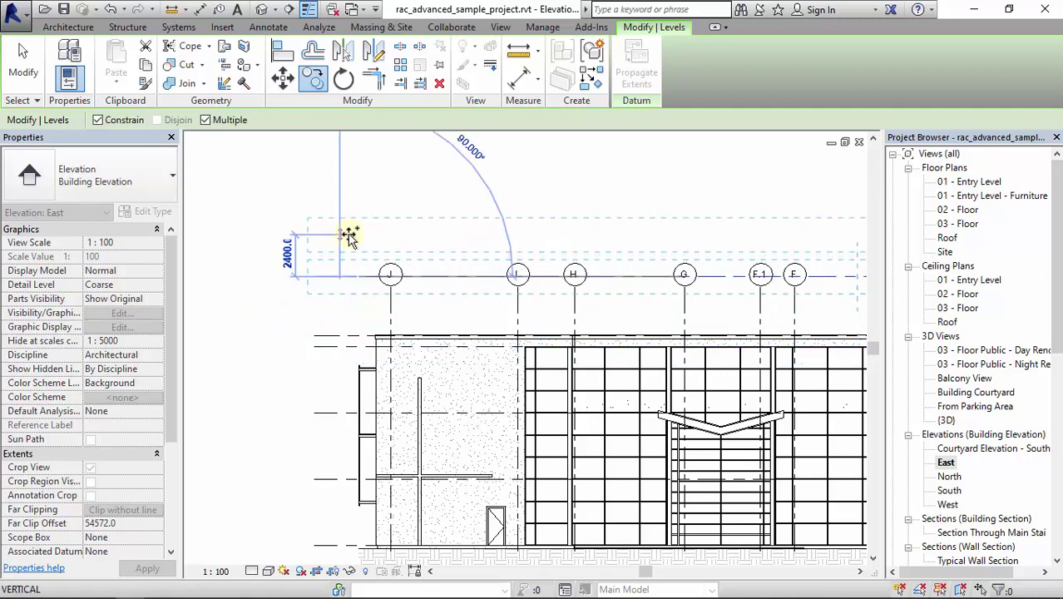
type("4000")
key("Return")
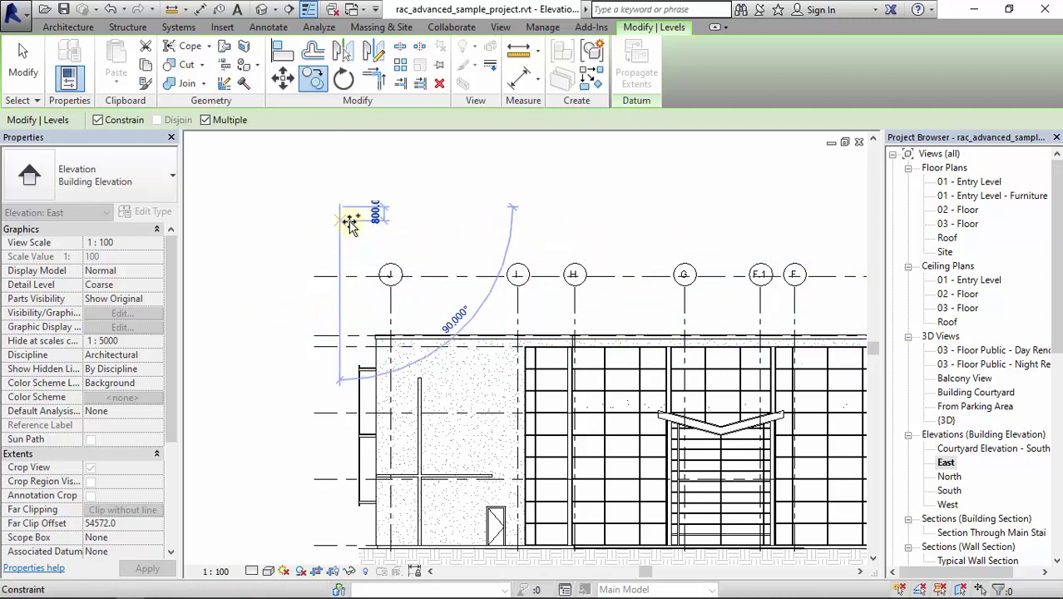
scroll(349, 270, "down", 5)
key("Escape")
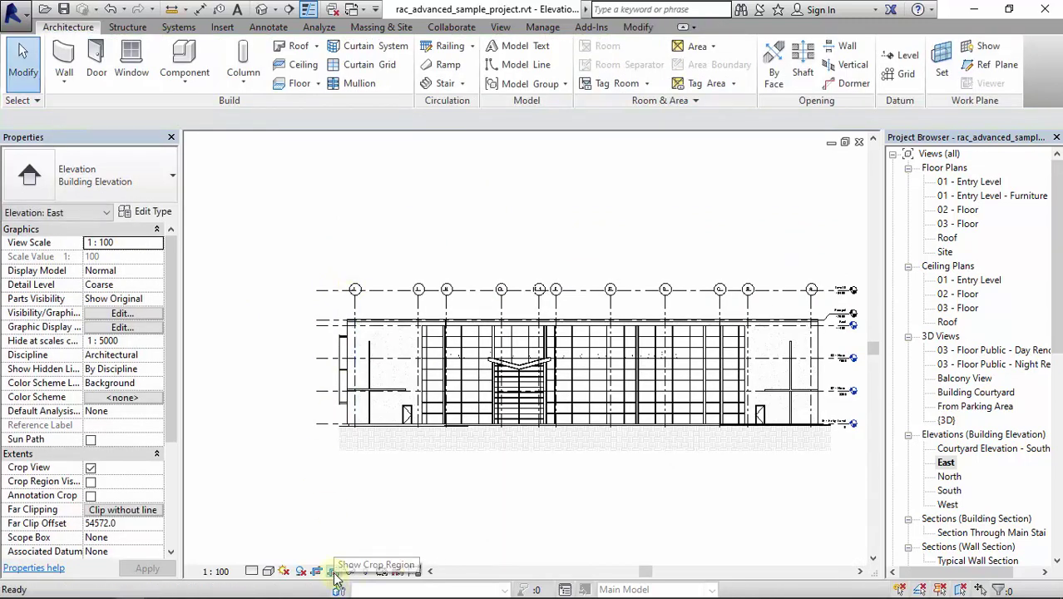
Step: Raise the East elevation crop region's top edge above the new levels and hide the crop
left_click(587, 268)
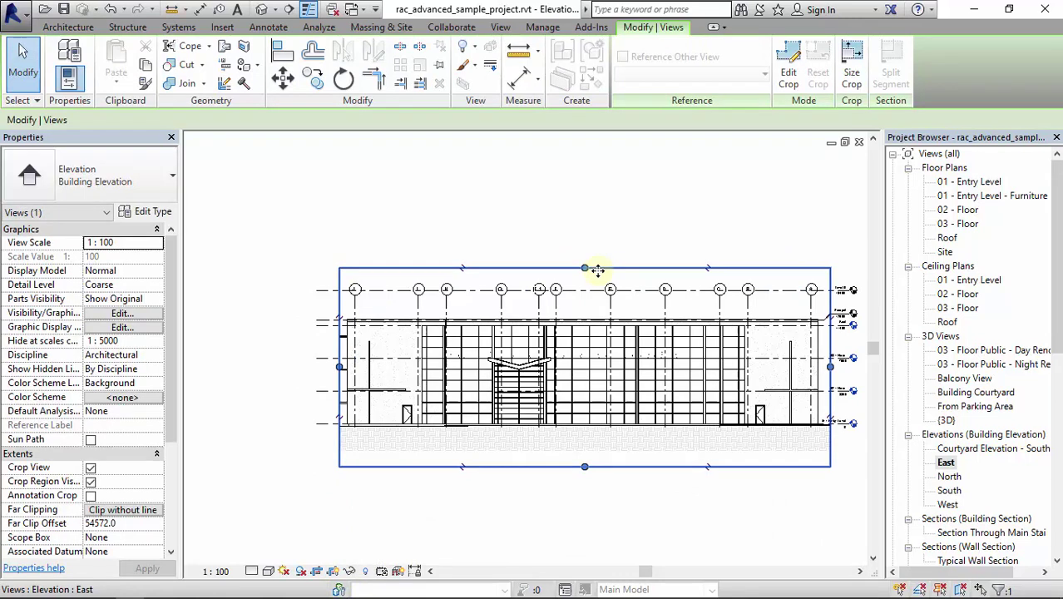
left_click(586, 269)
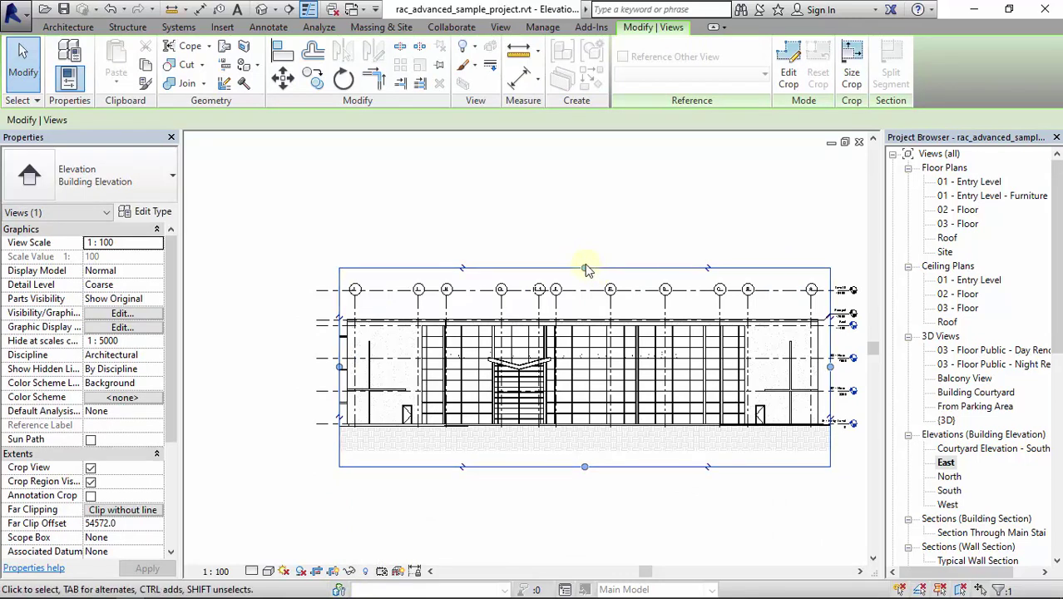
left_click(587, 240)
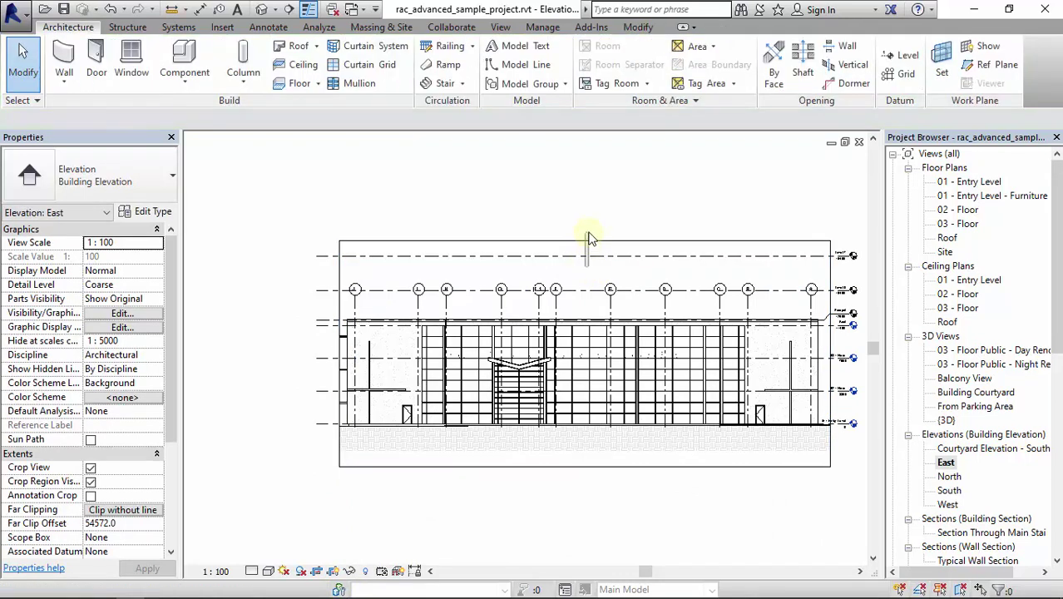
left_click(332, 571)
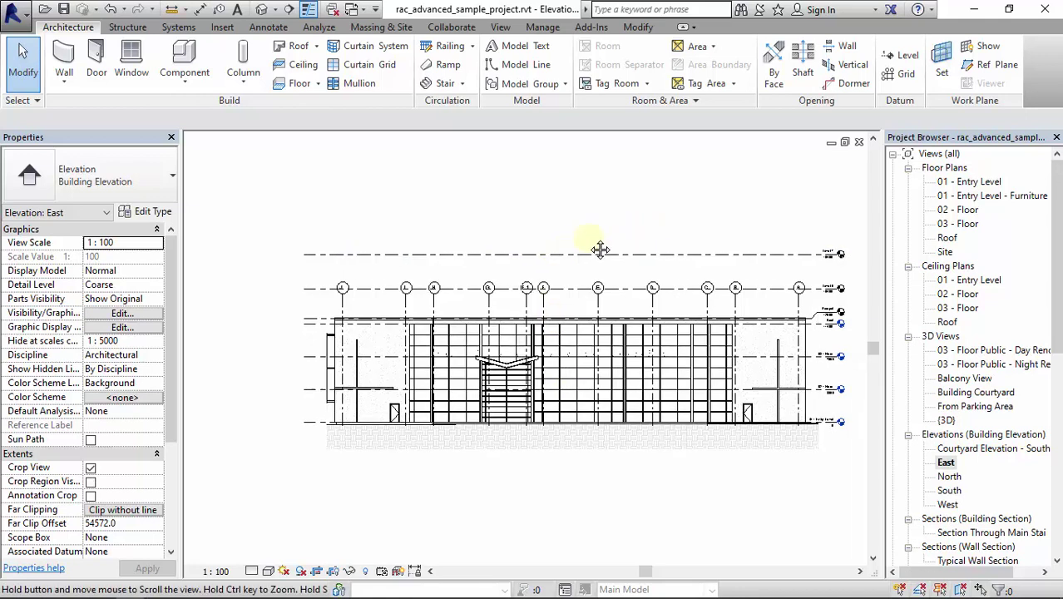
scroll(601, 245, "up", 3)
scroll(704, 300, "up", 2)
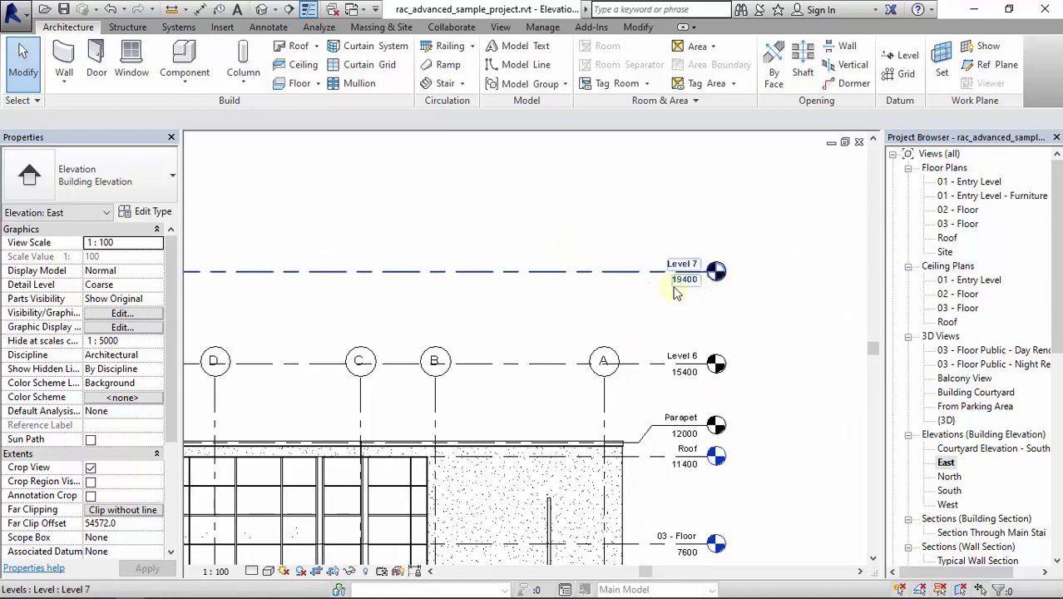
scroll(676, 366, "up", 2)
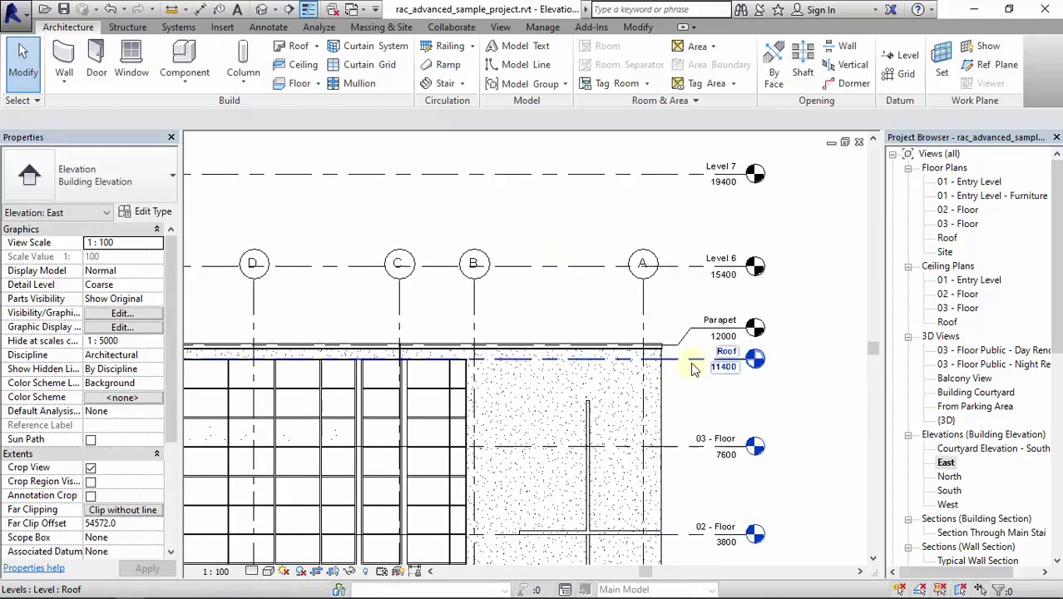
Step: Use Go to Floor Plan on the Roof level, then close the Roof plan
left_click(704, 365)
right_click(693, 364)
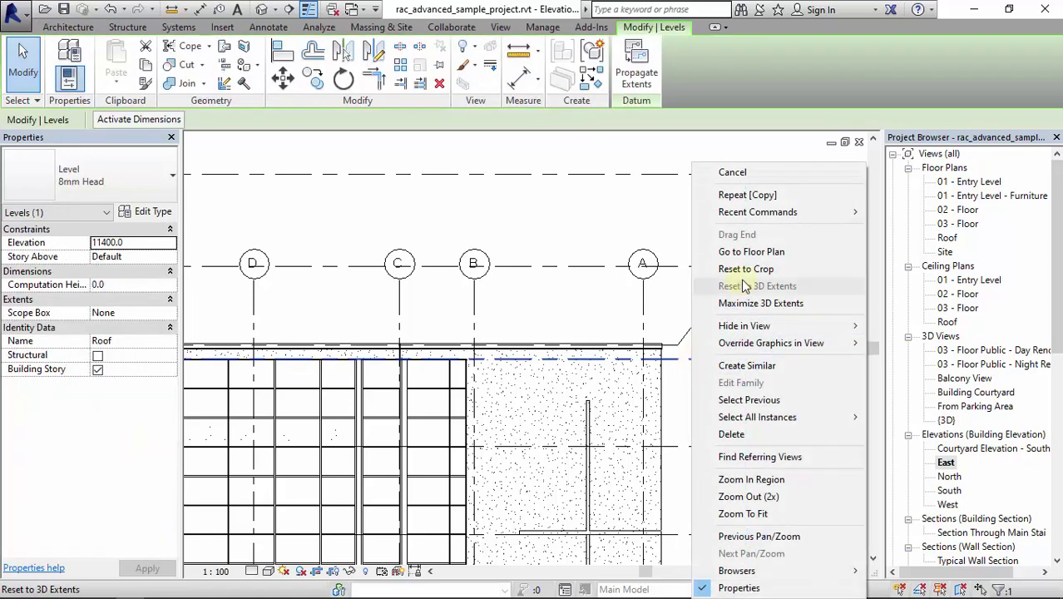
left_click(751, 251)
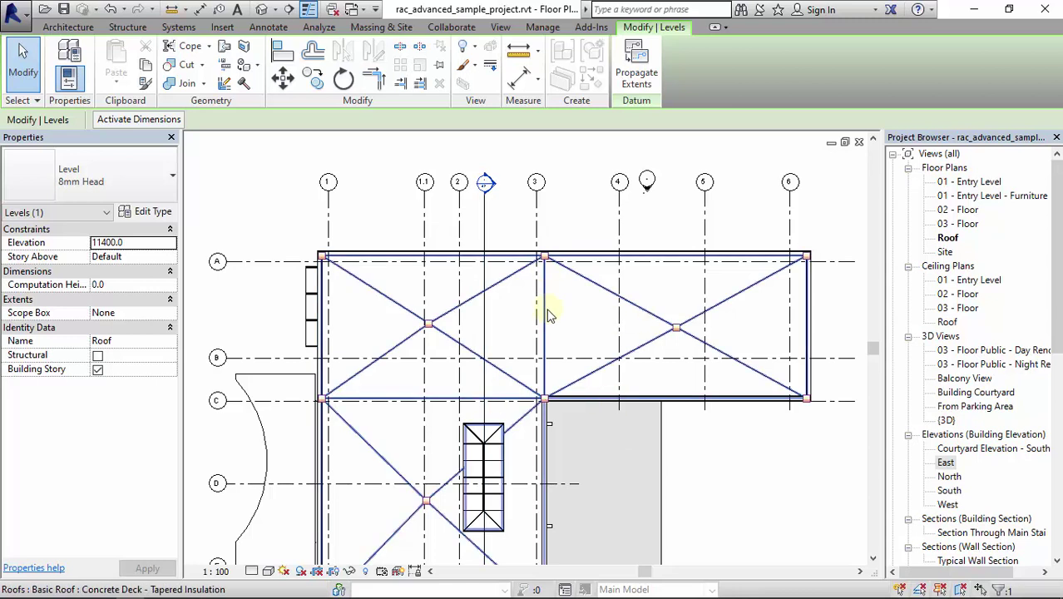
left_click(859, 141)
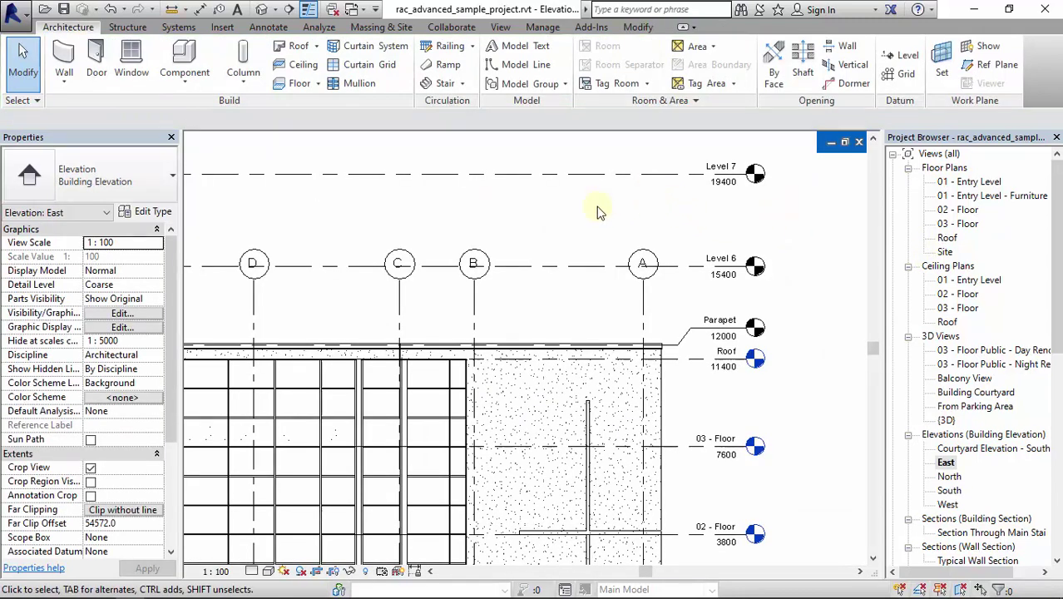
Step: Check Level 7's context options for a floor plan, then deselect it
middle_click_drag(597, 213, 601, 256)
left_click(593, 264)
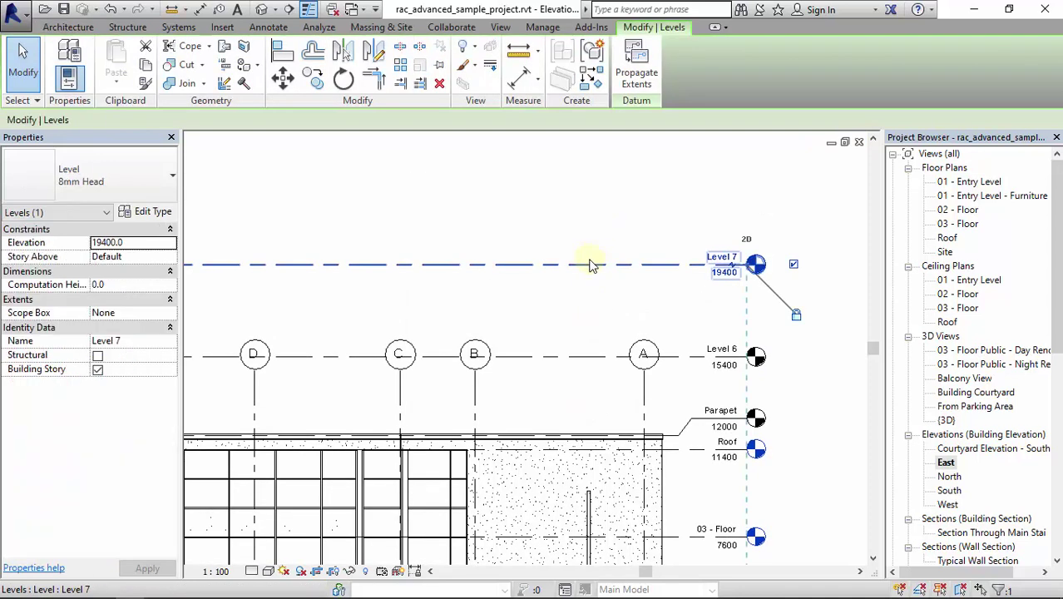
right_click(593, 272)
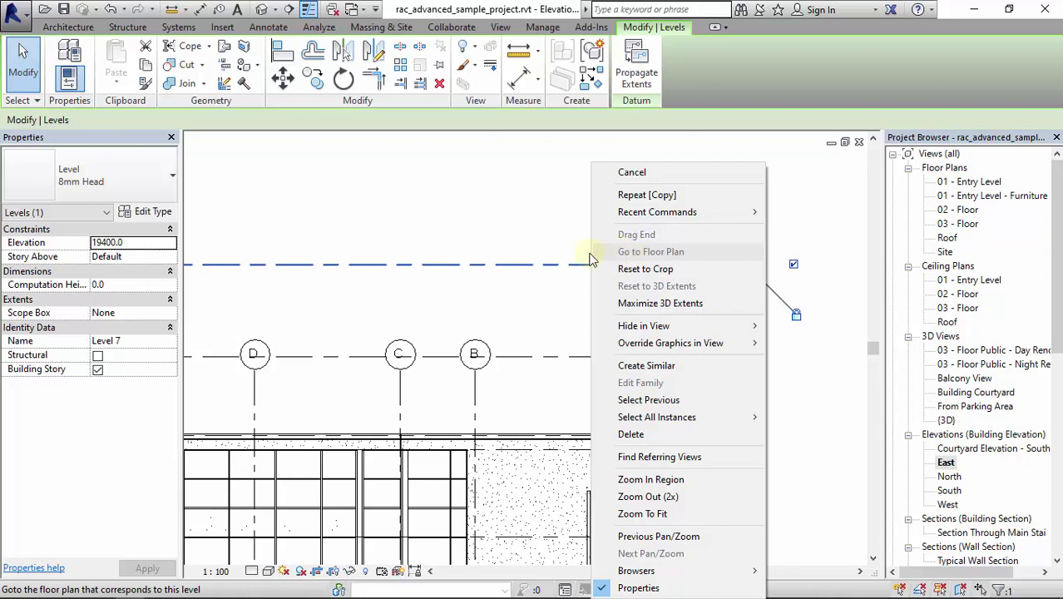
left_click(527, 299)
middle_click_drag(536, 297, 547, 297)
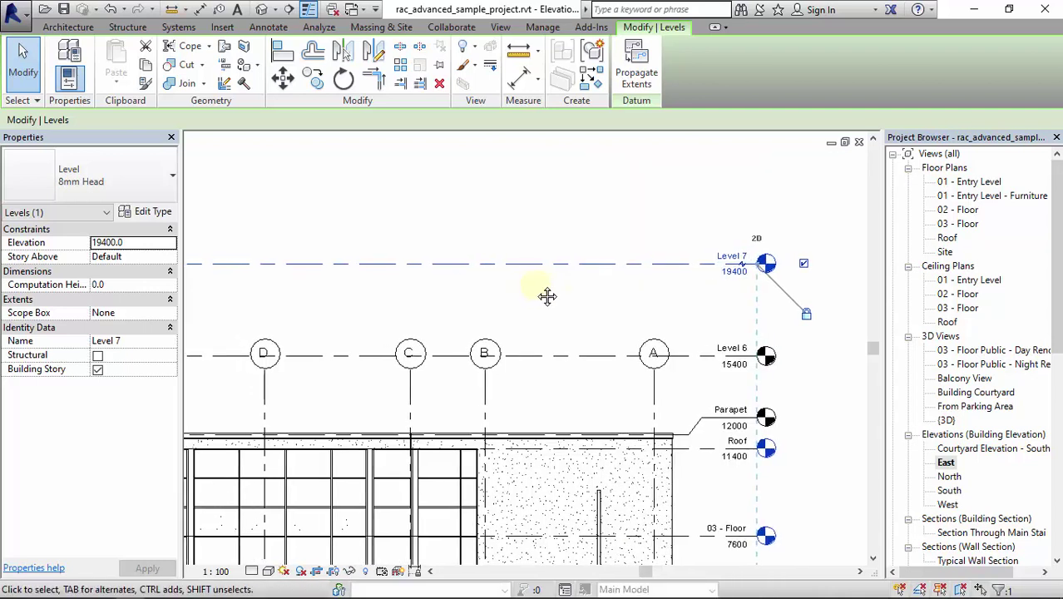
scroll(541, 291, "down", 5)
left_click(523, 247)
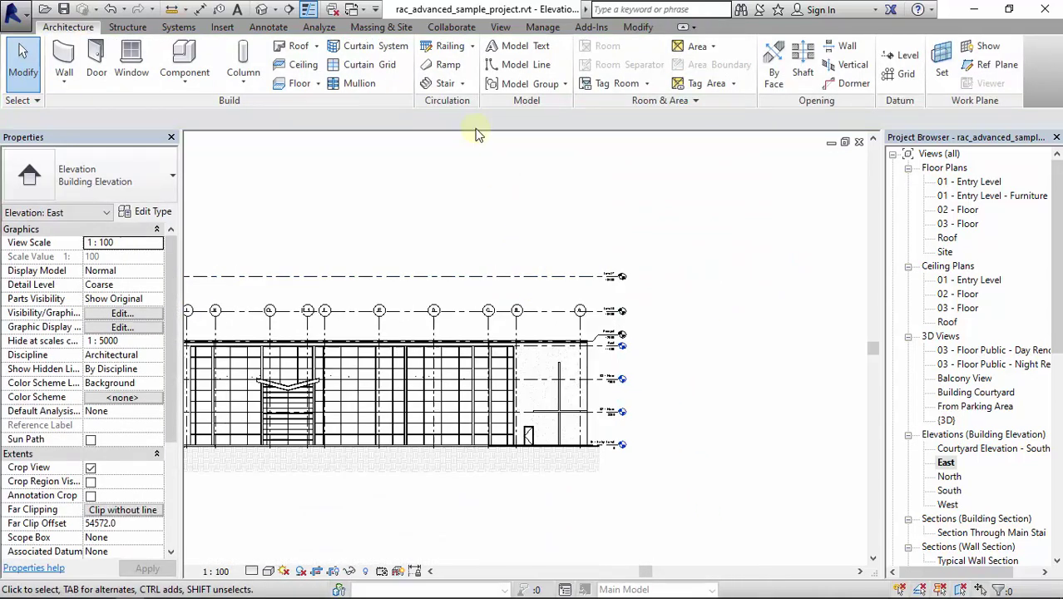
Step: Create Floor Plan views for Level 6 and Level 7, then return to the East elevation
left_click(502, 28)
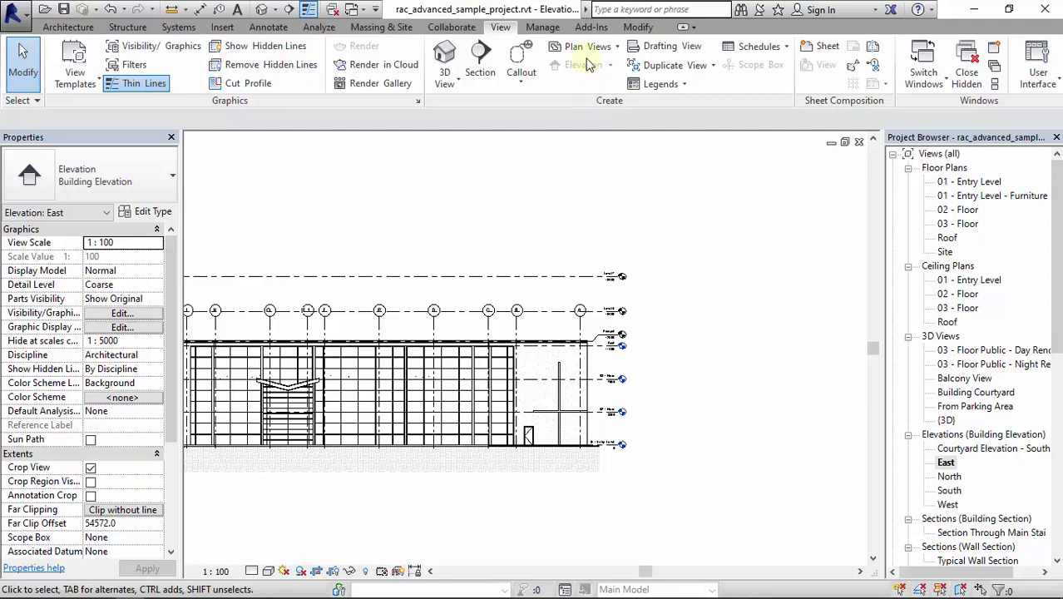
left_click(587, 46)
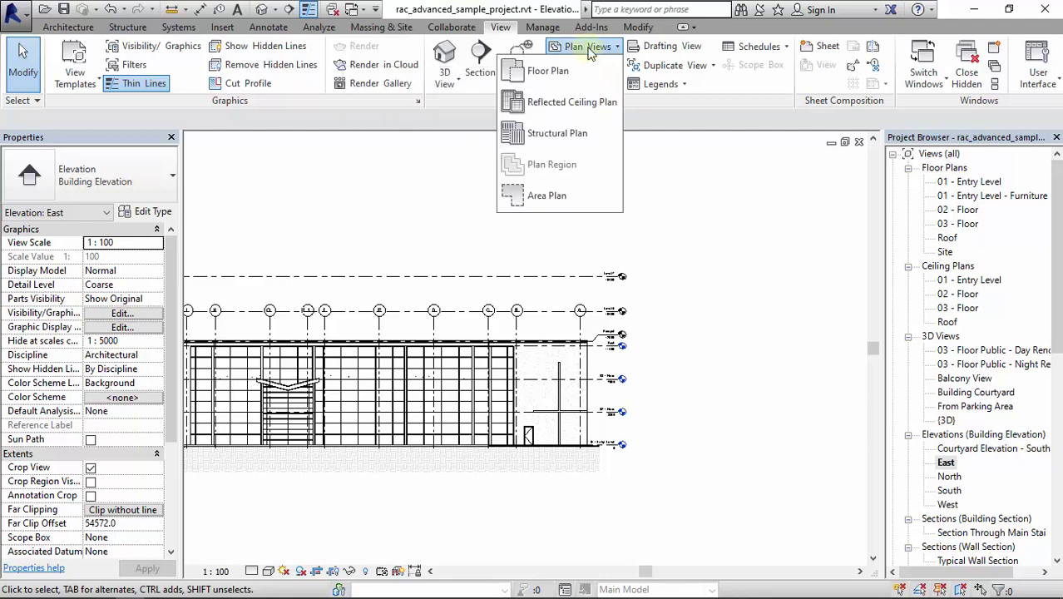
left_click(551, 71)
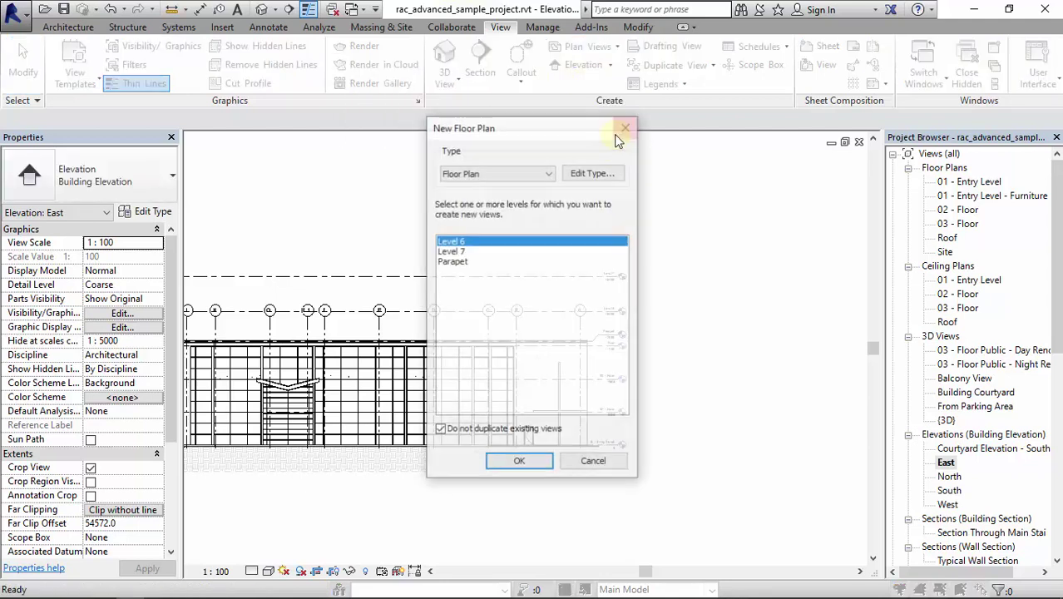
left_click(453, 251, "ctrl")
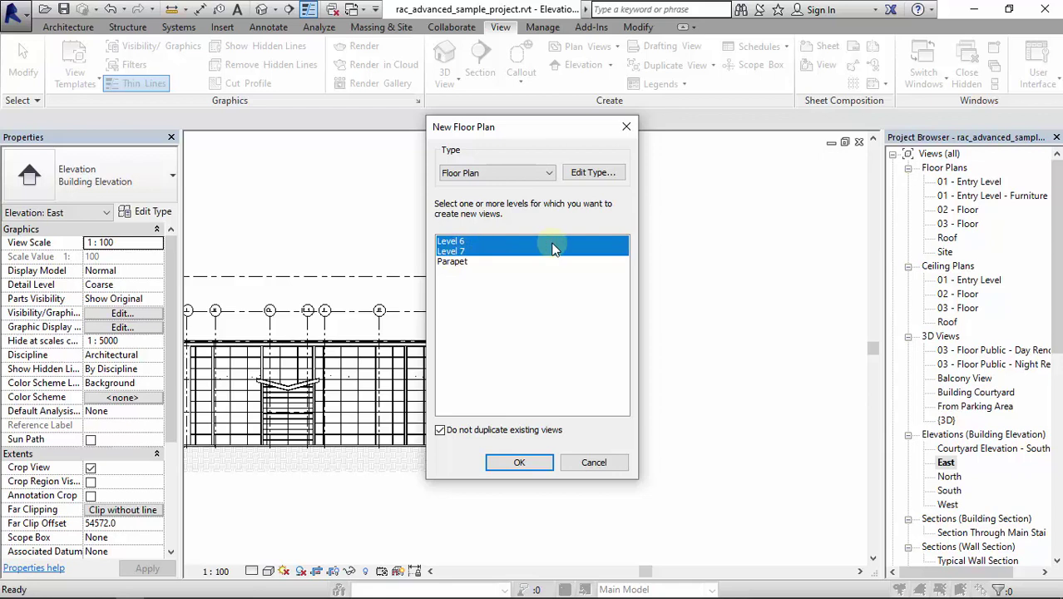
left_click(526, 464)
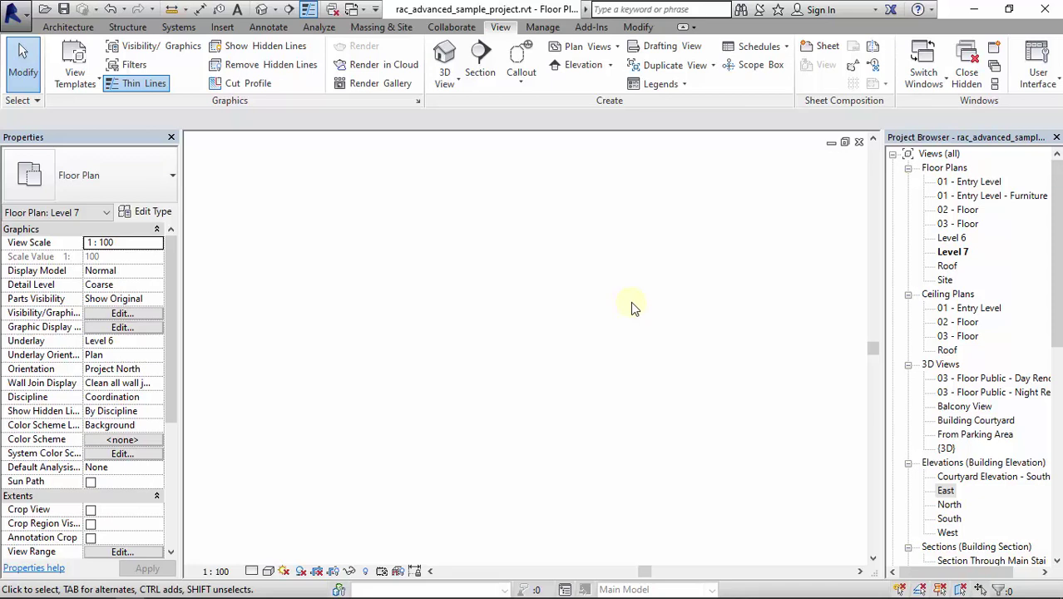
double_click(945, 491)
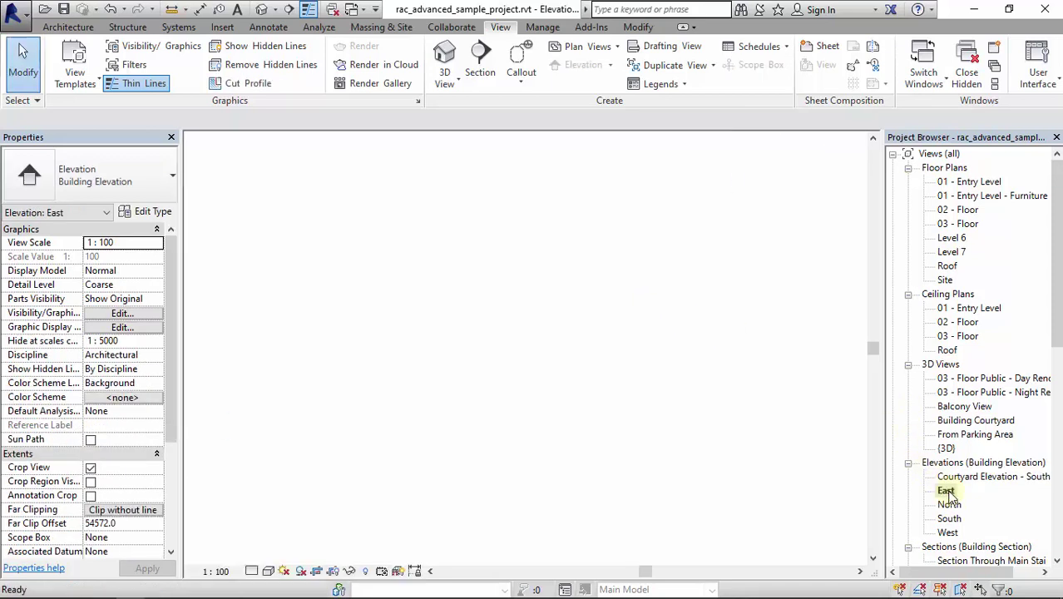
scroll(586, 301, "up", 5)
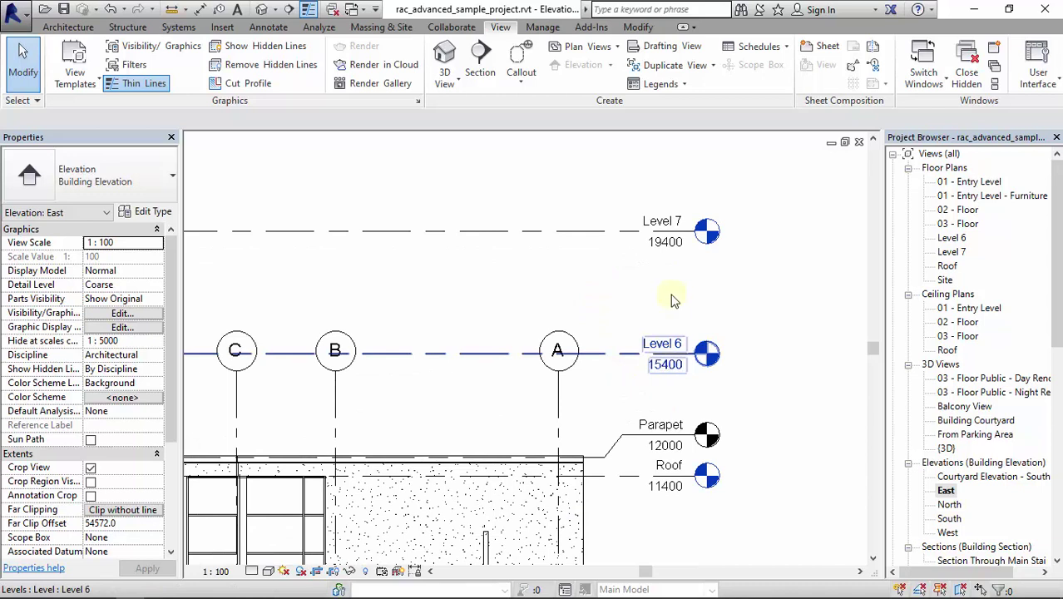
left_click(588, 232)
right_click(588, 232)
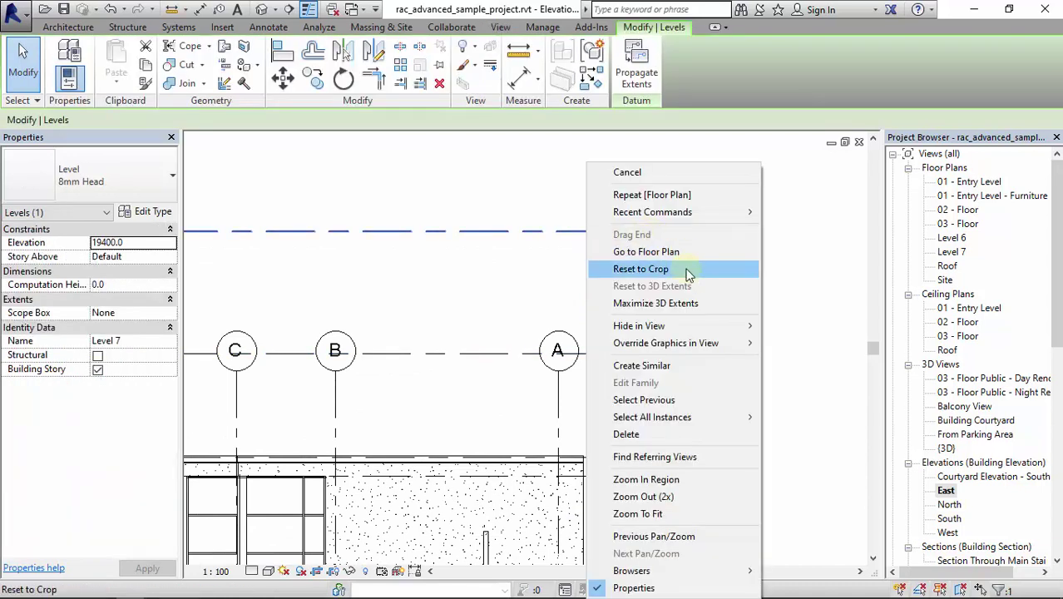
left_click(666, 252)
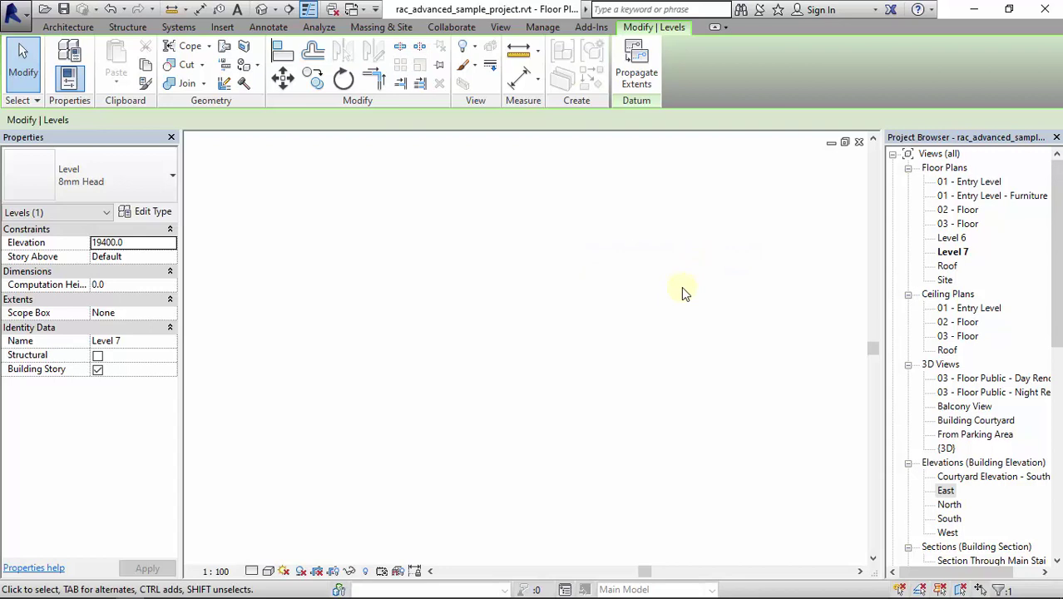
left_click(968, 226)
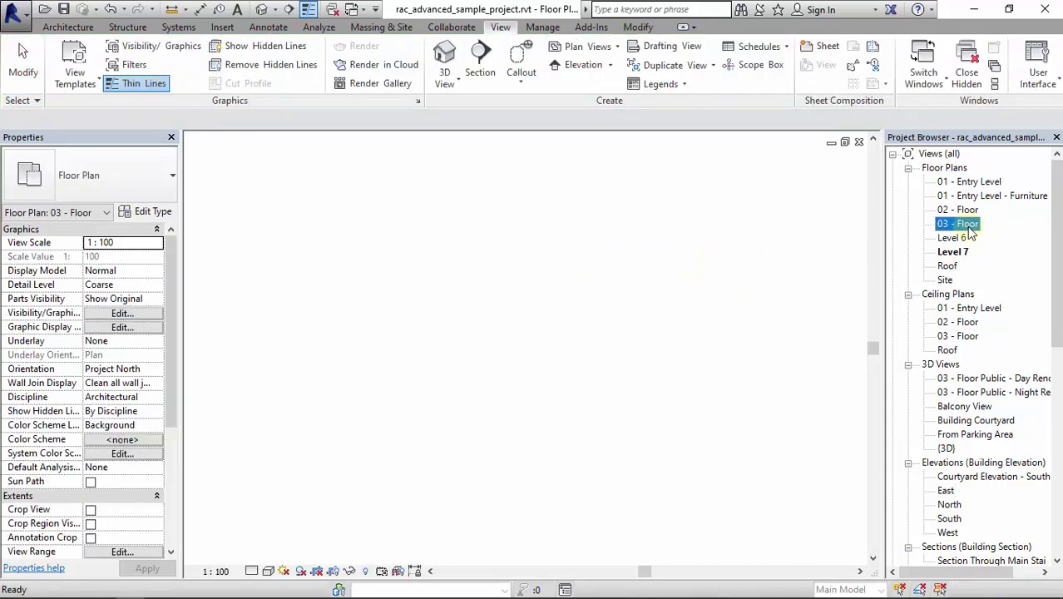
double_click(965, 225)
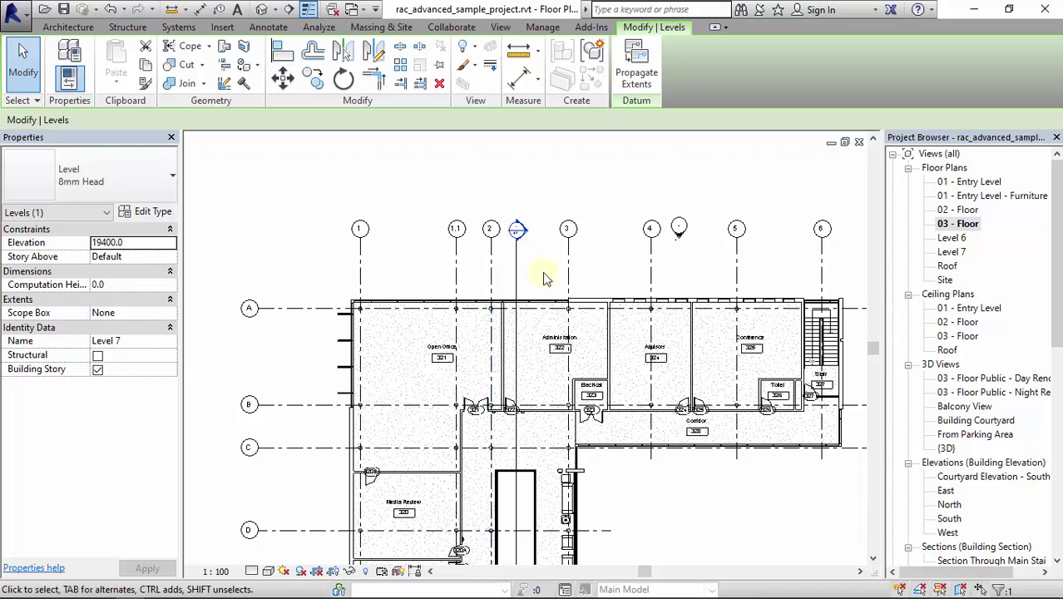
double_click(955, 238)
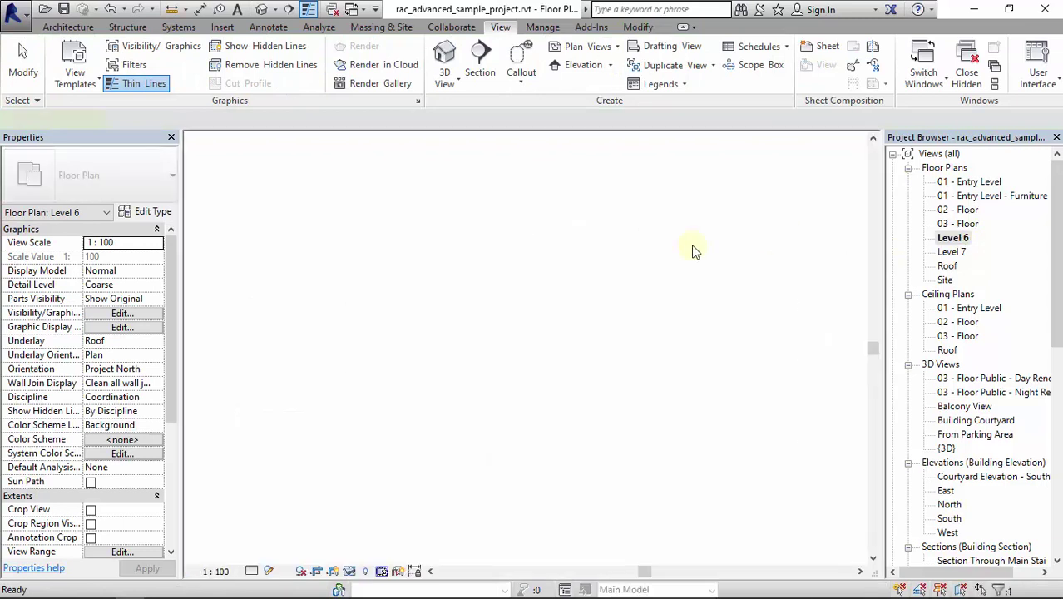
middle_click_drag(527, 313, 529, 273)
scroll(529, 273, "down", 4)
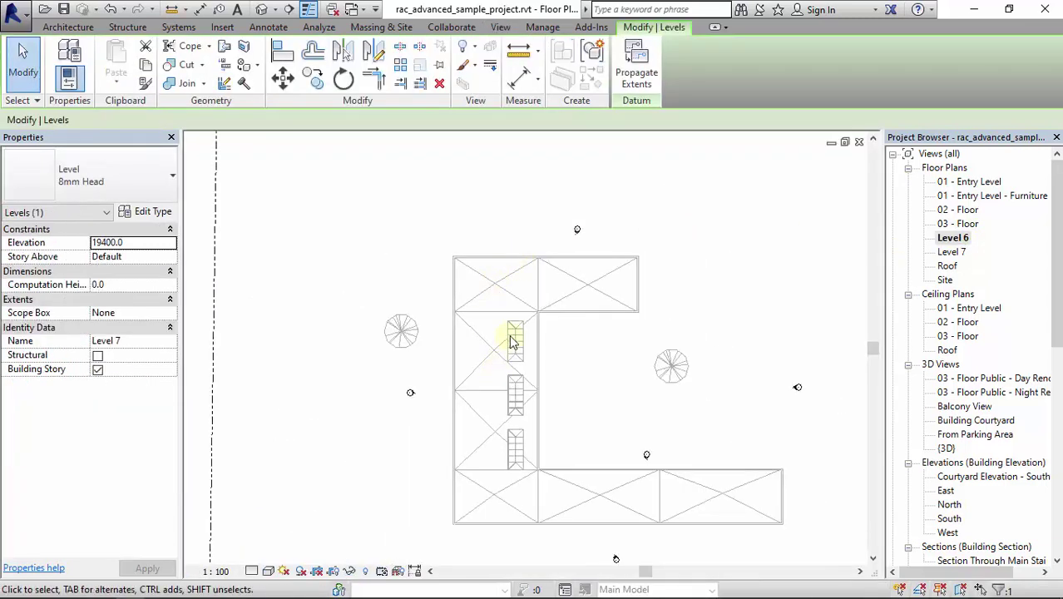
scroll(512, 341, "down", 2)
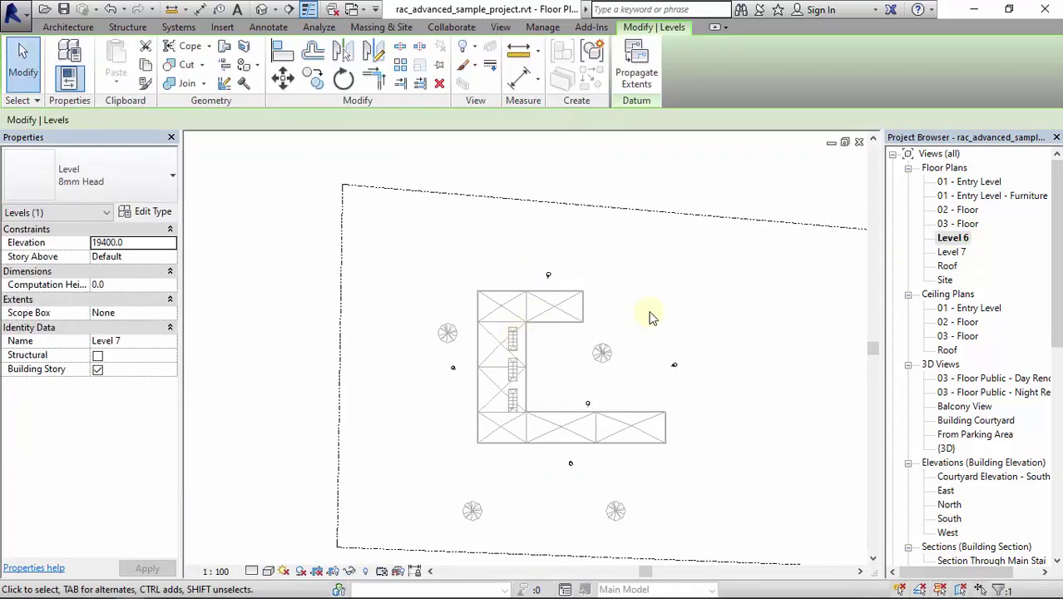
left_click(366, 572)
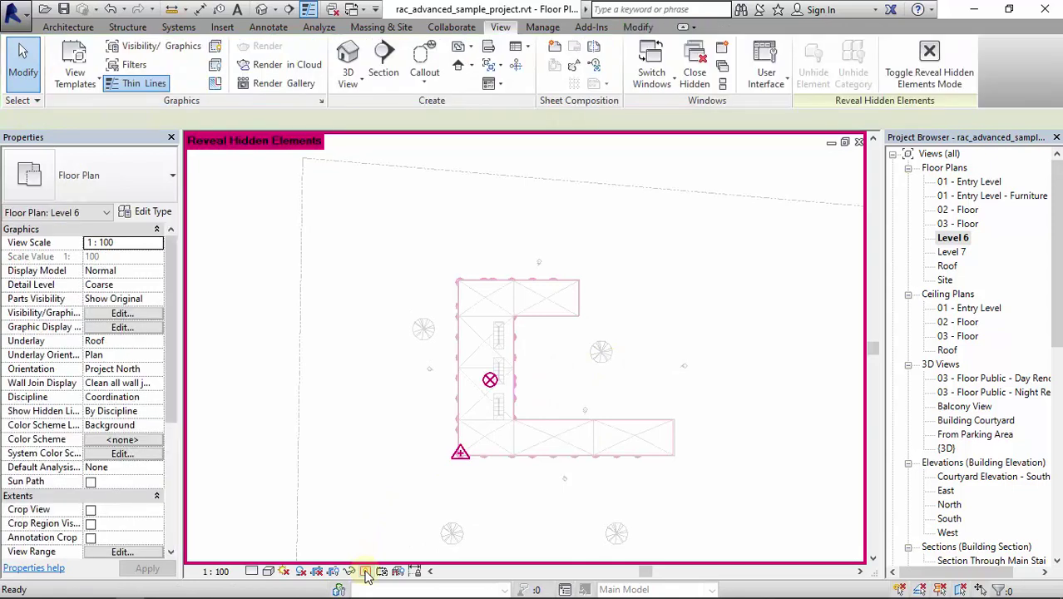
left_click(366, 572)
scroll(507, 390, "up", 2)
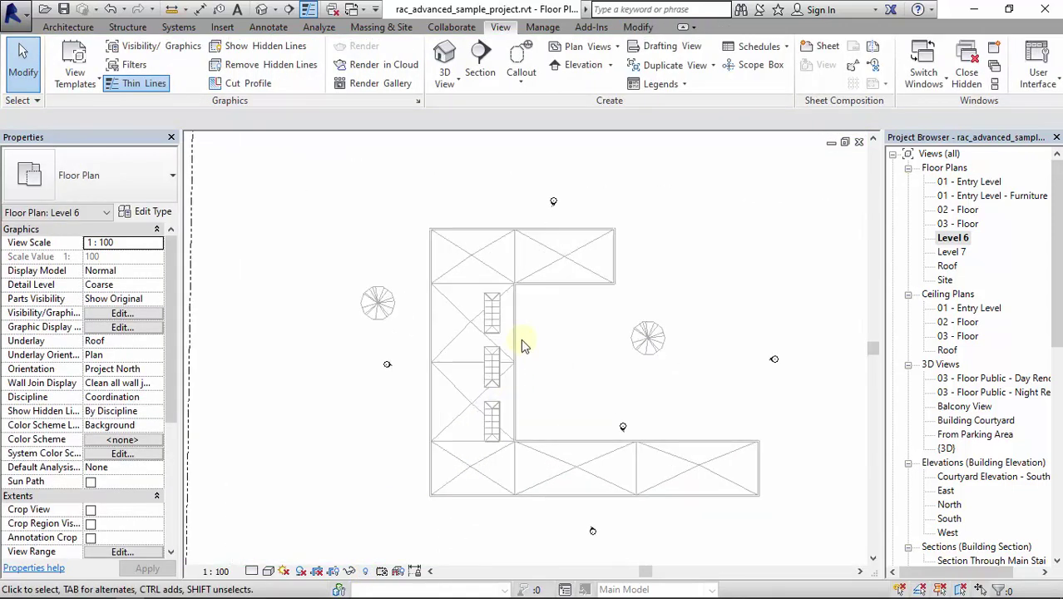
scroll(521, 339, "up", 1)
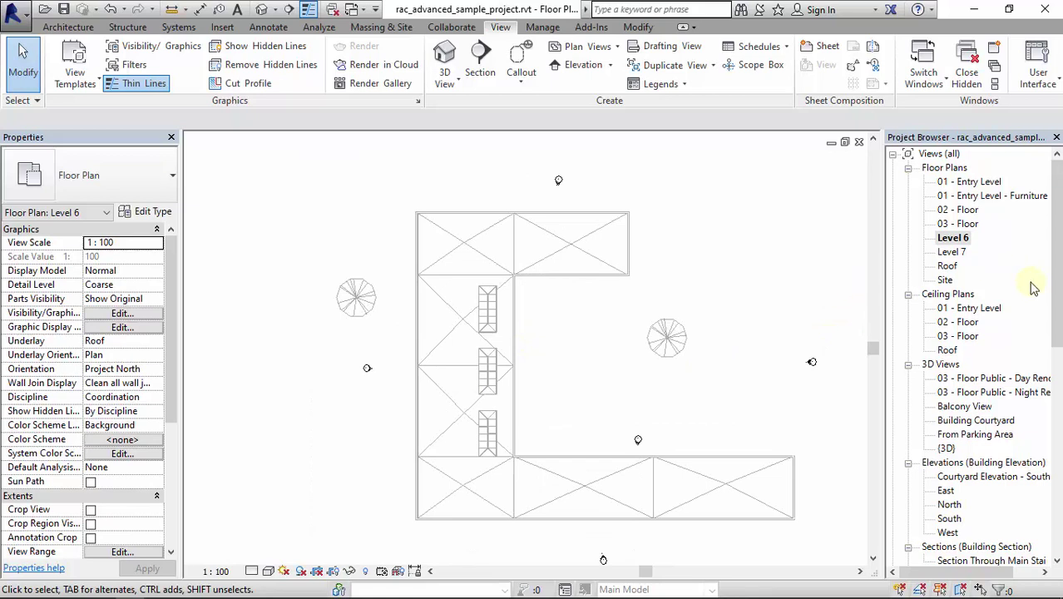
Step: In the East elevation, drag grid A's end above Level 7 to extend the lettered grids
double_click(946, 491)
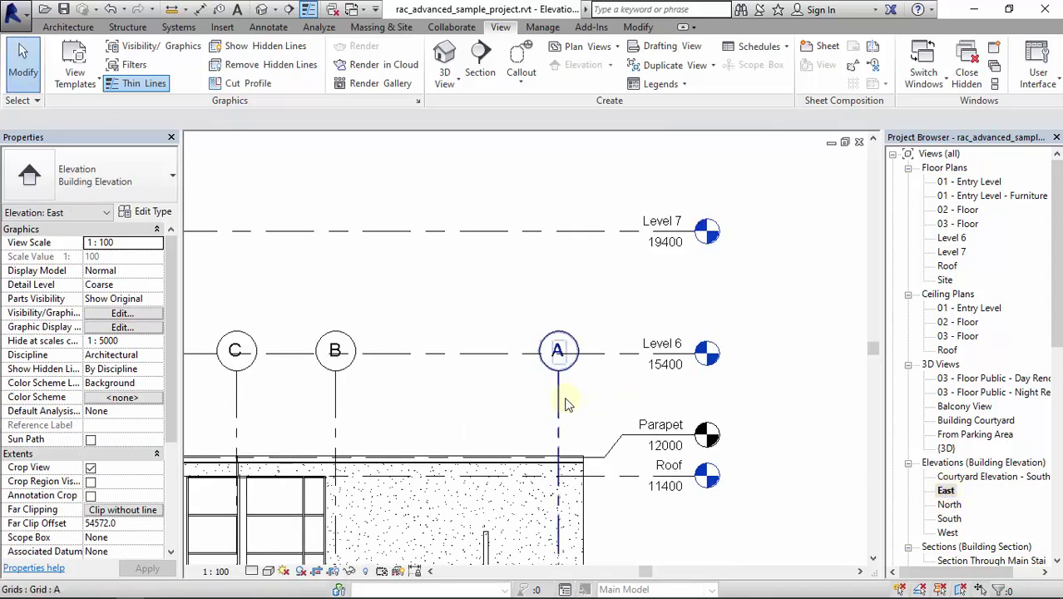
left_click(559, 399)
middle_click_drag(565, 400, 641, 454)
scroll(641, 454, "down", 2)
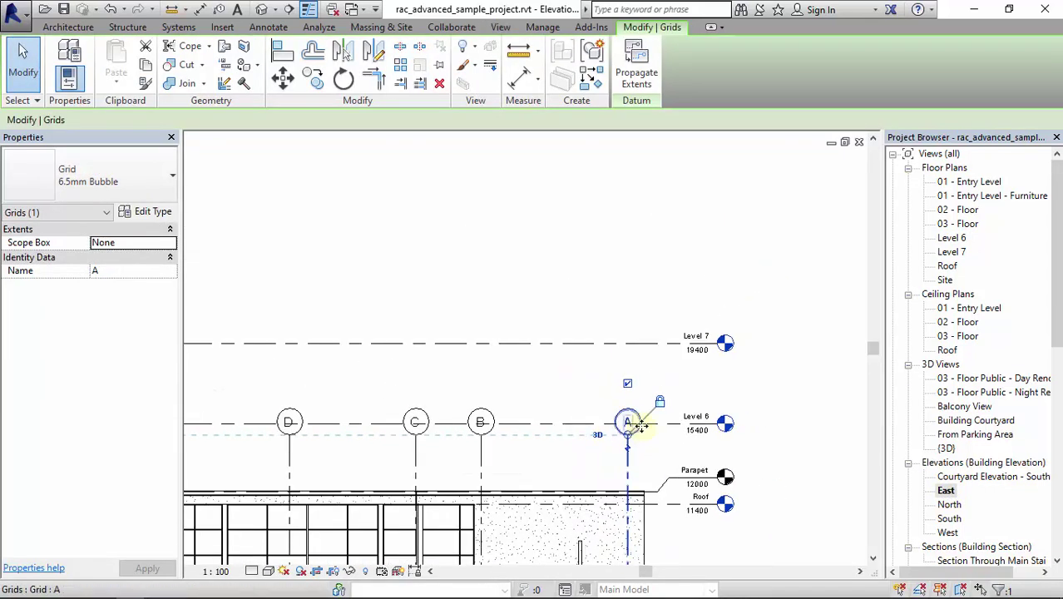
left_click_drag(629, 440, 645, 175)
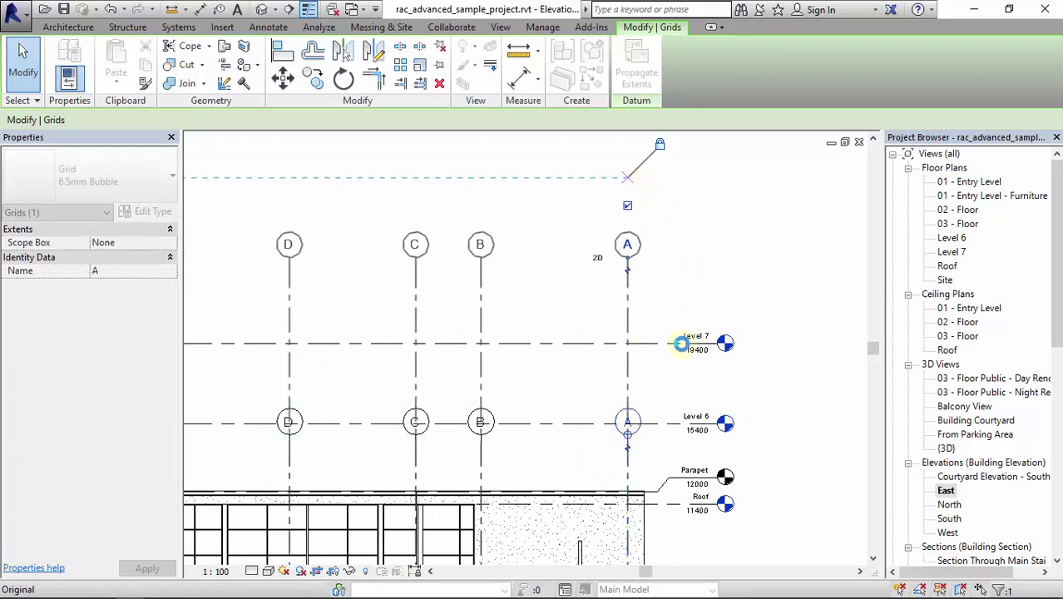
left_click(712, 291)
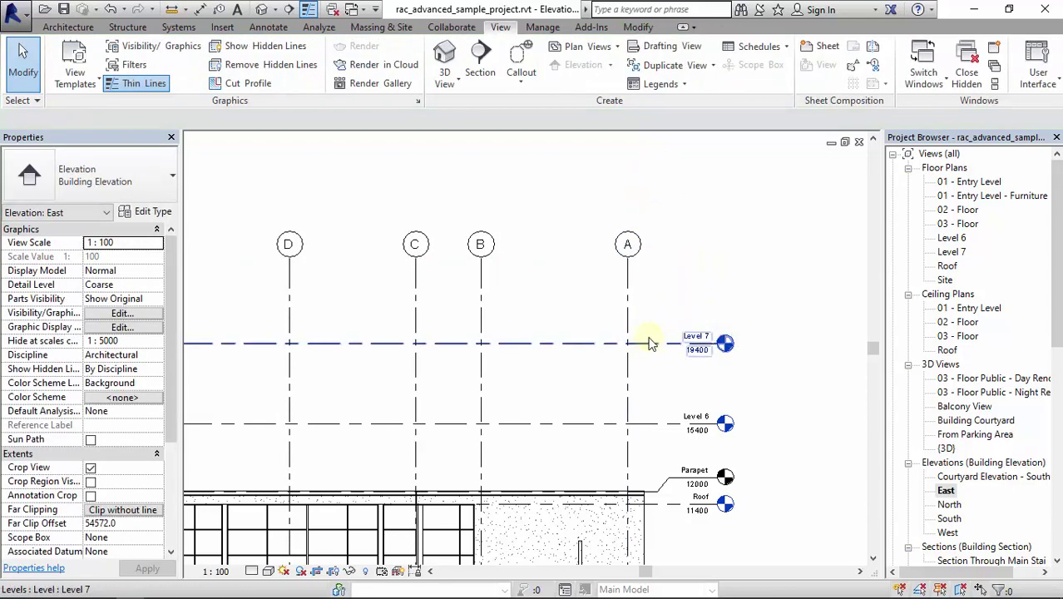
Step: Go to the Level 7 floor plan from the level's context menu and pan to the grids
left_click(642, 339)
right_click(642, 339)
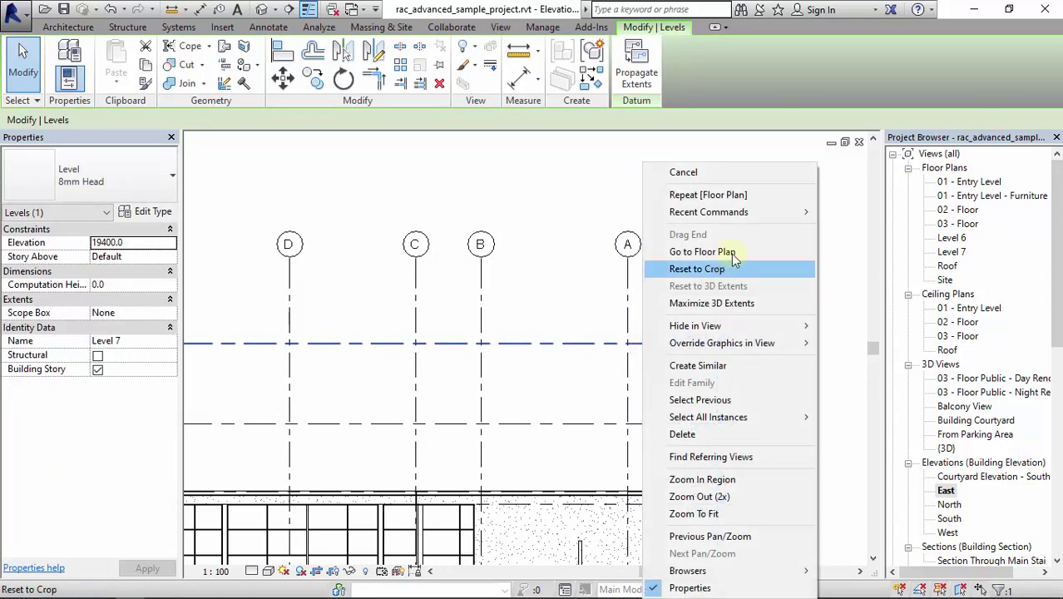
left_click(729, 184)
scroll(408, 351, "down", 5)
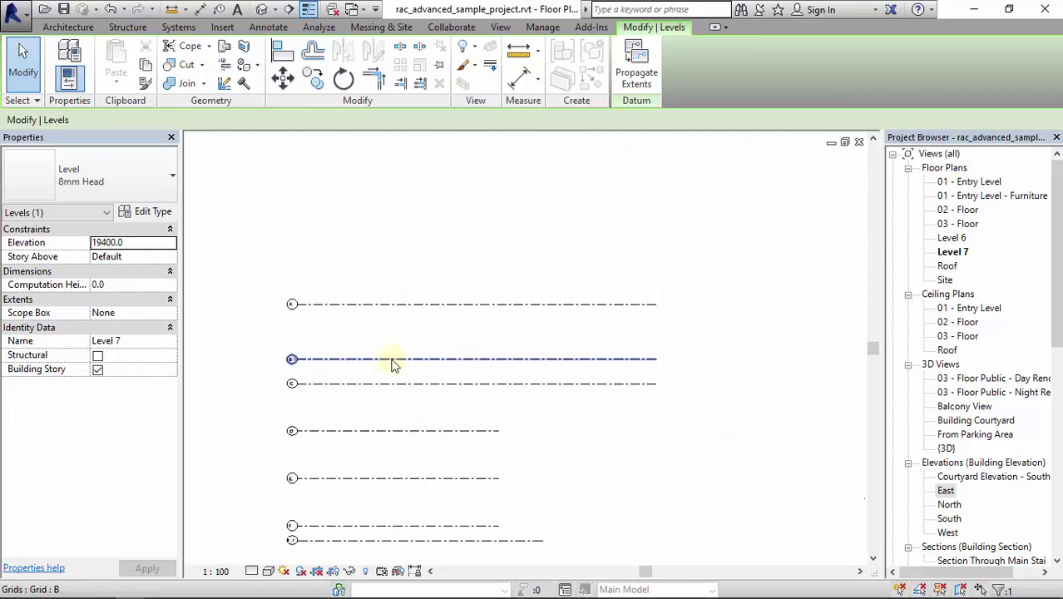
middle_click_drag(363, 325, 446, 287)
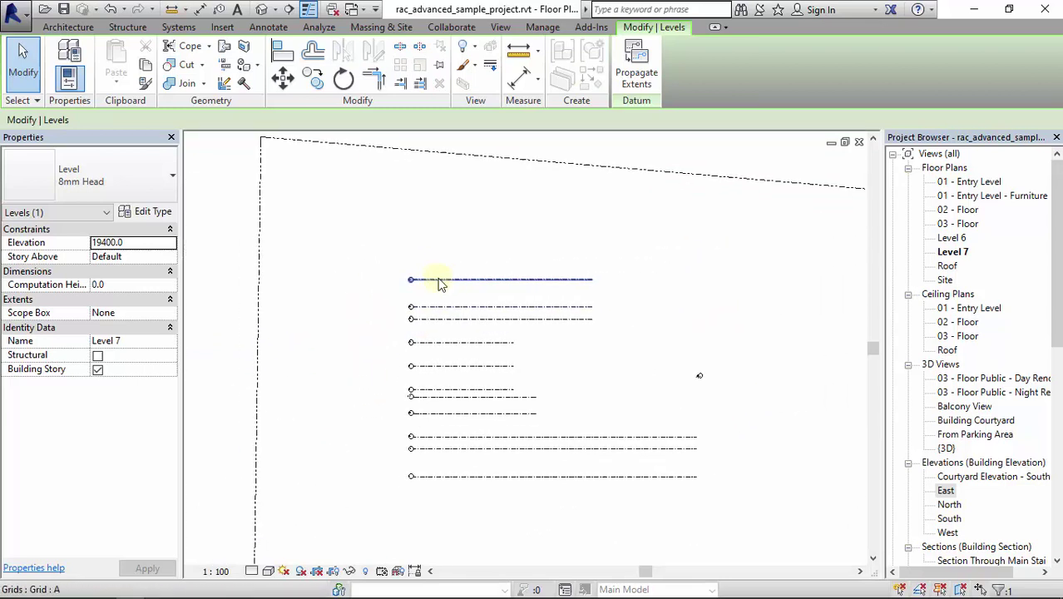
scroll(474, 408, "up", 3)
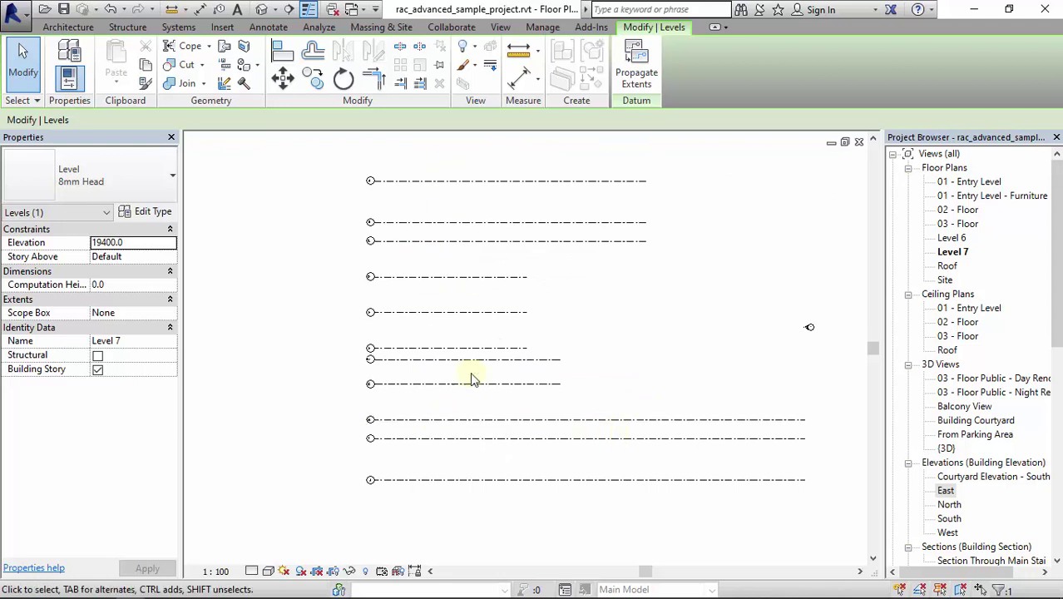
scroll(560, 372, "up", 1)
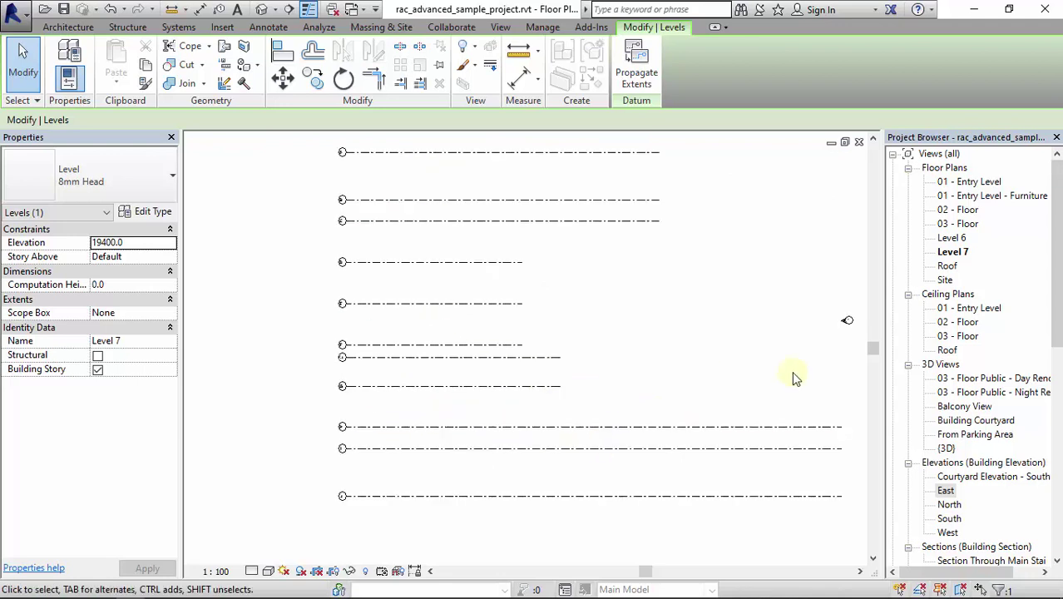
Step: In the North elevation, drag grid 5's end above Level 7 to extend the numbered grids
double_click(952, 505)
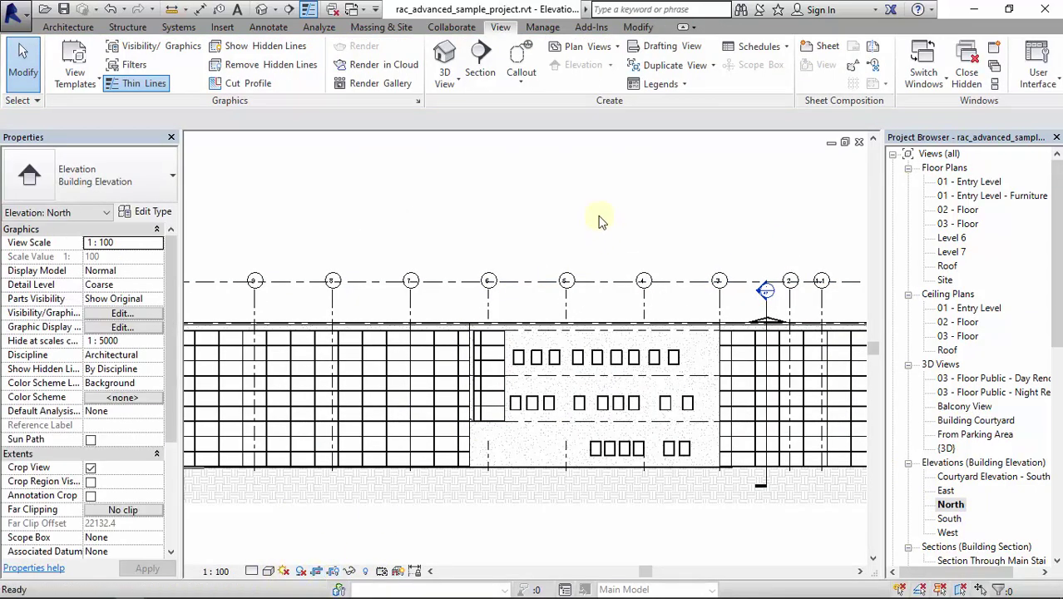
middle_click_drag(532, 288, 533, 463)
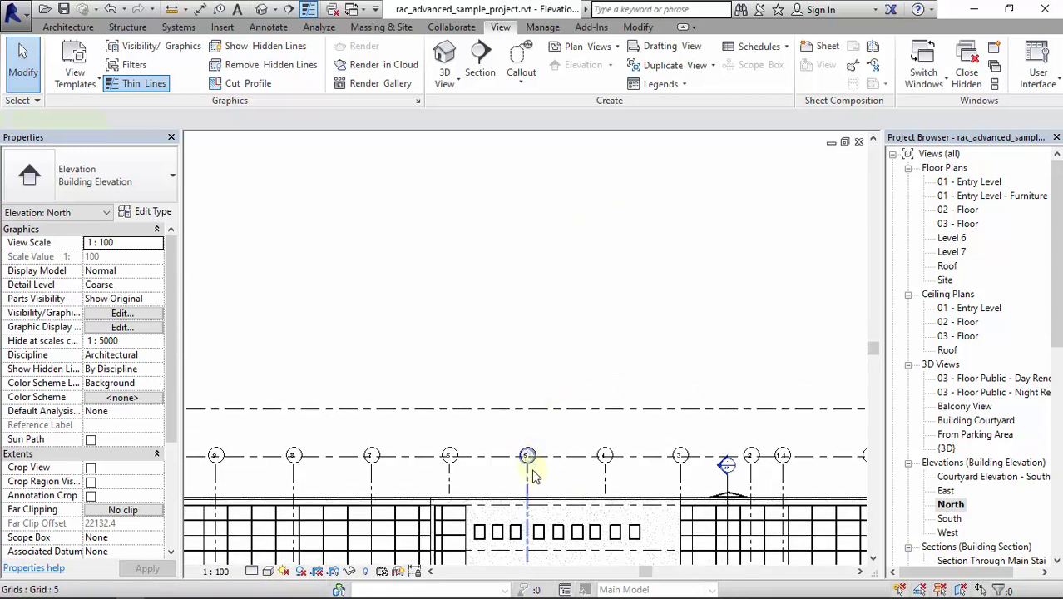
left_click(533, 475)
left_click_drag(528, 433, 543, 323)
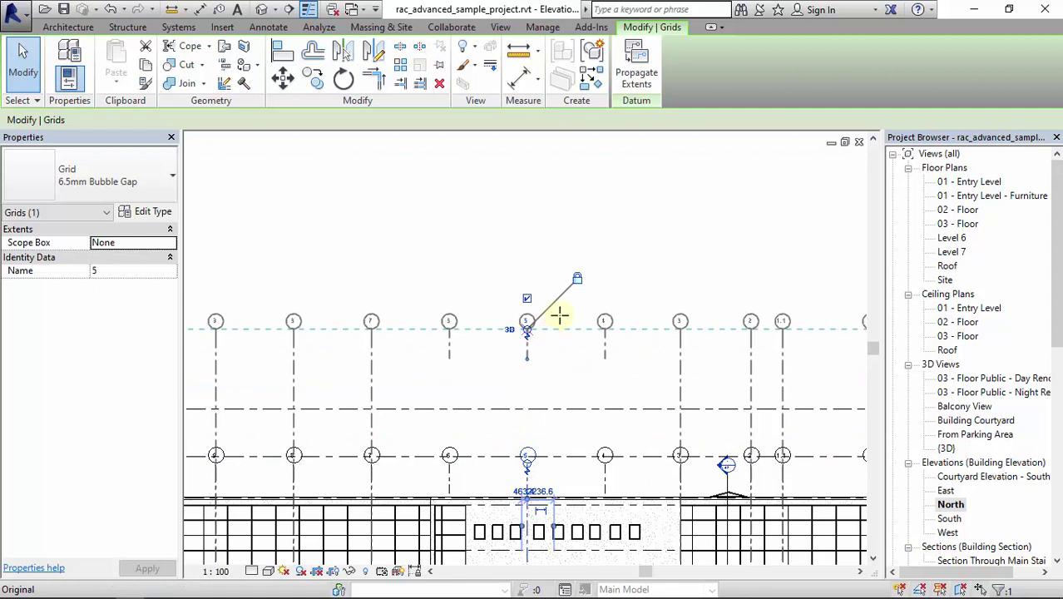
left_click(666, 253)
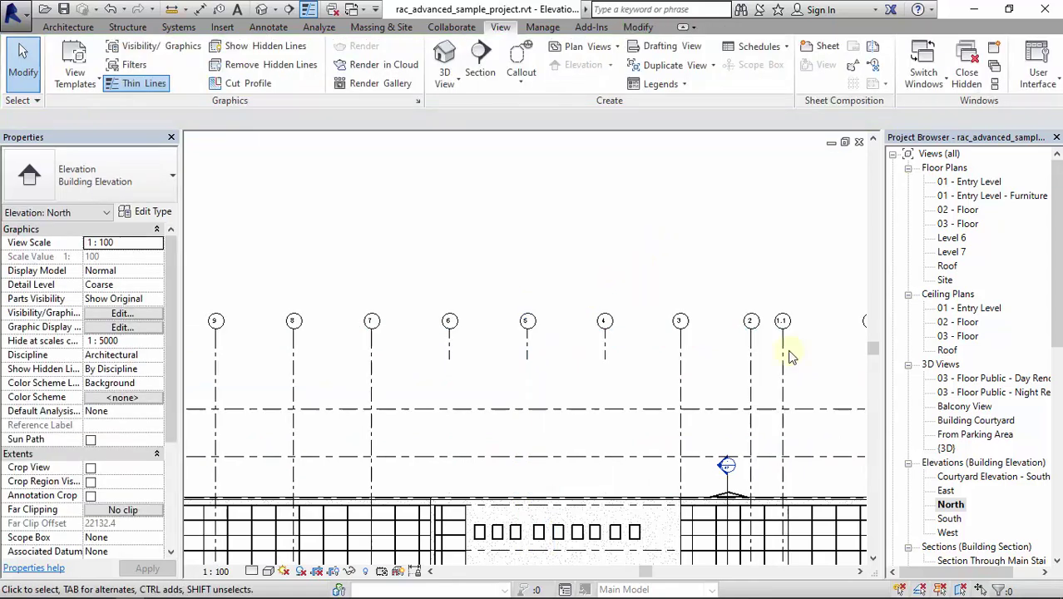
Step: Open the Level 7 floor plan and zoom in on the lettered and numbered grids
double_click(952, 251)
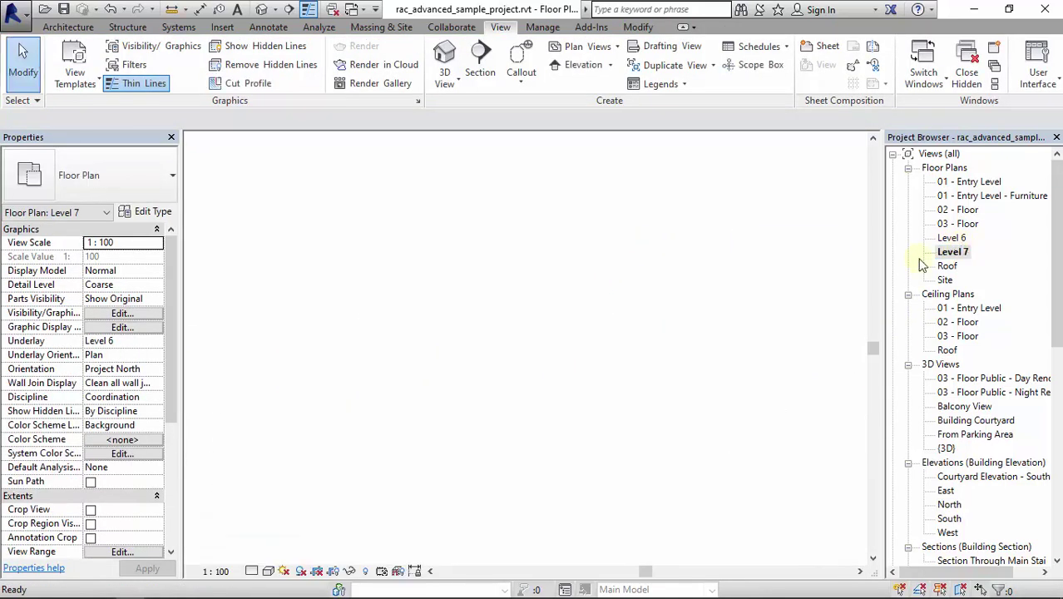
scroll(588, 302, "up", 2)
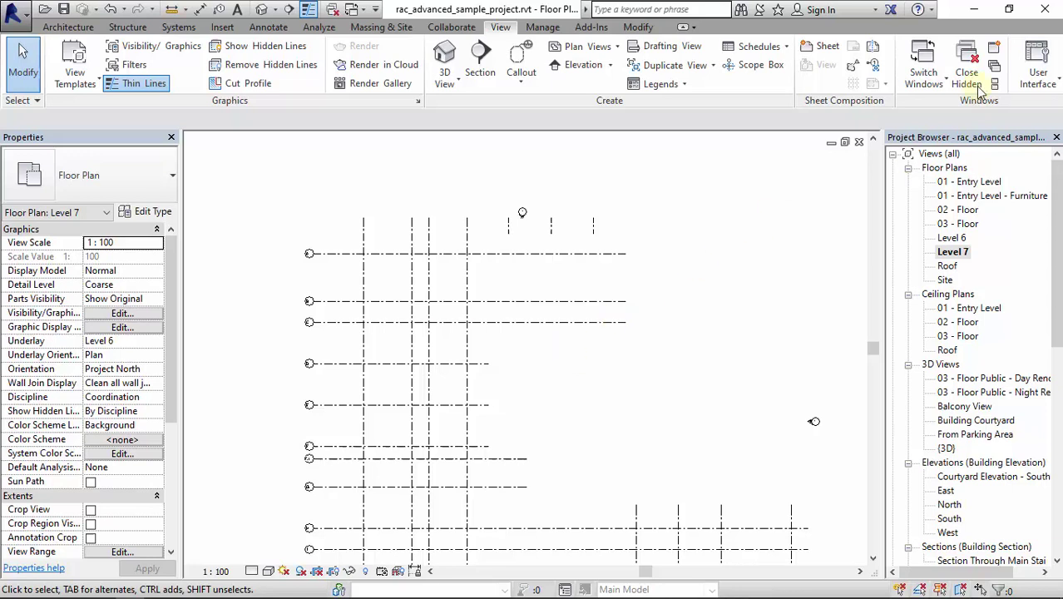
left_click(1057, 138)
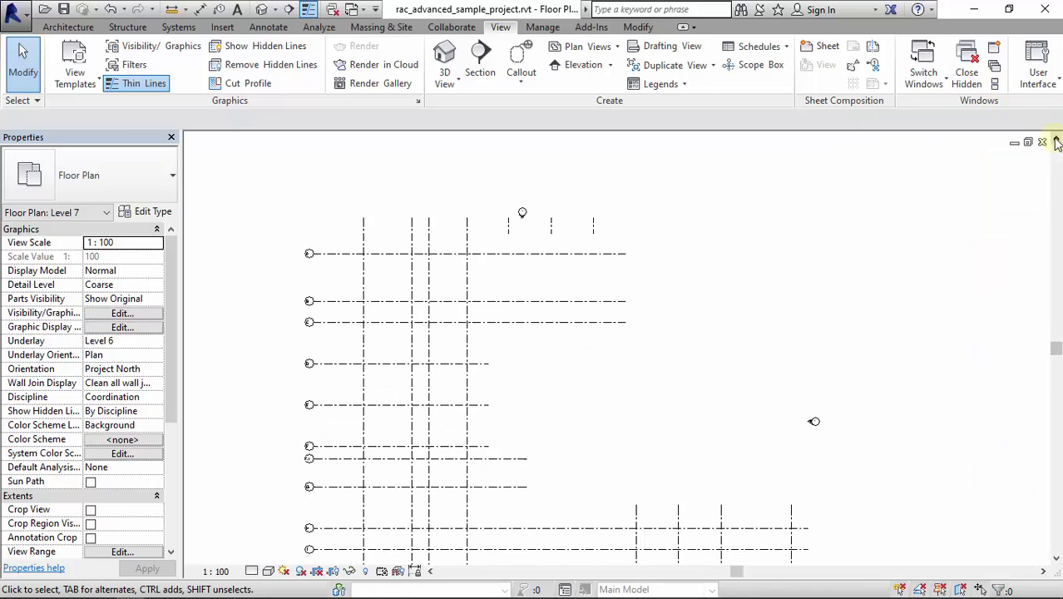
left_click(67, 26)
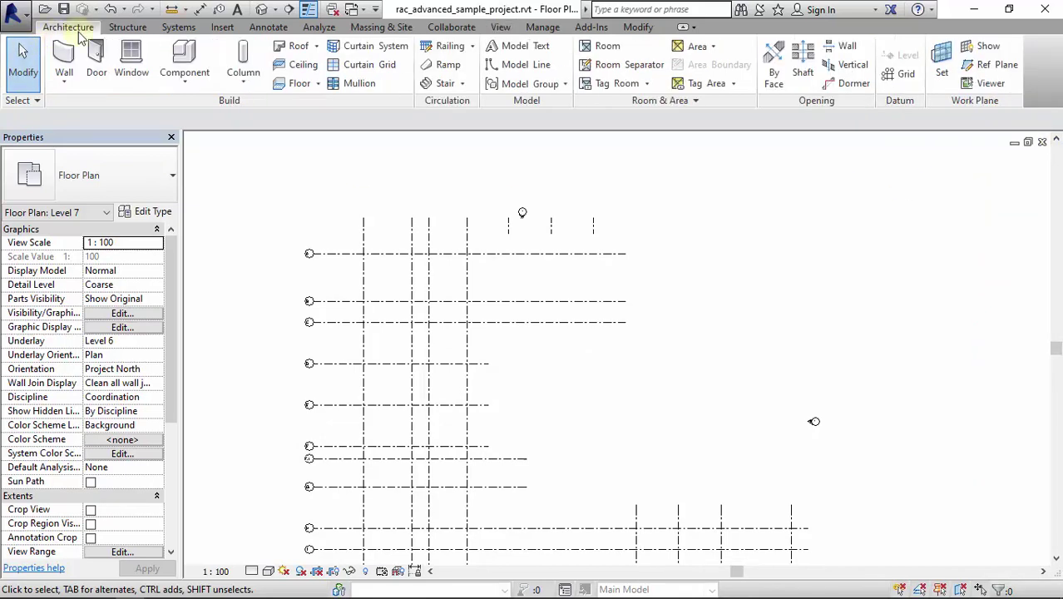
left_click(499, 28)
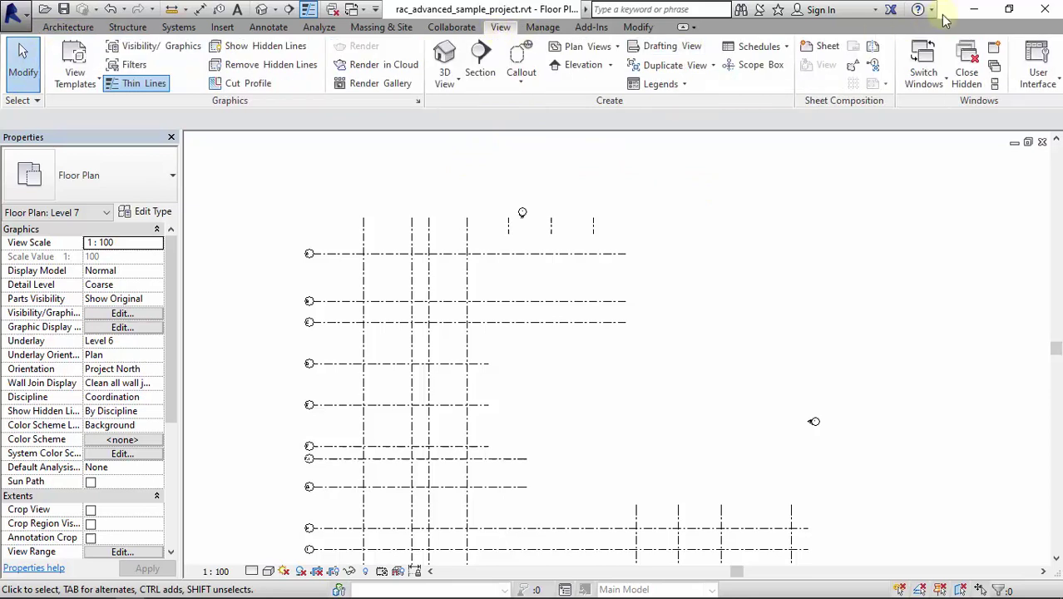
left_click(1039, 74)
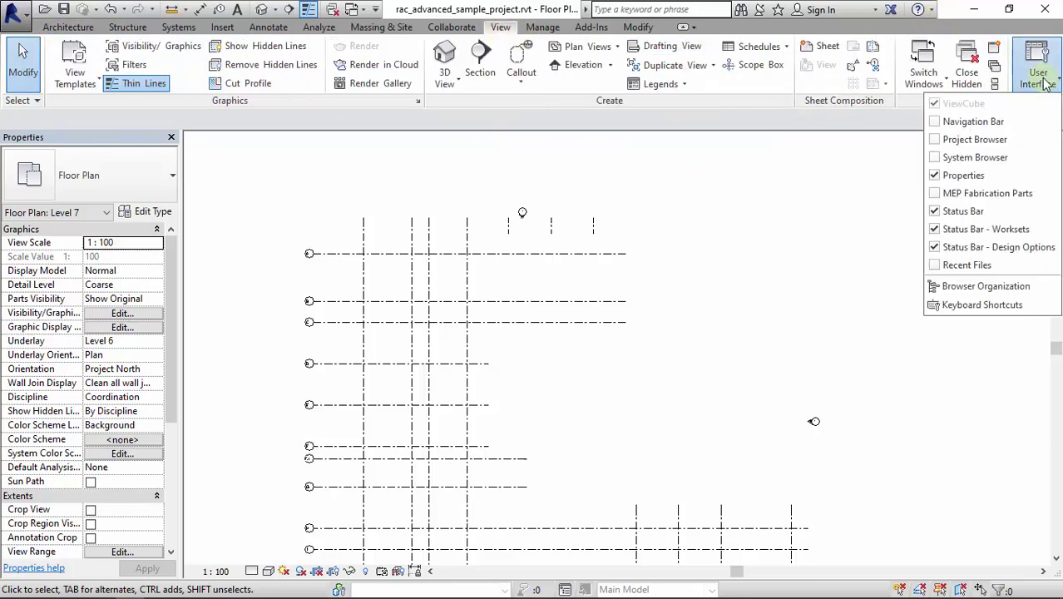
left_click(941, 140)
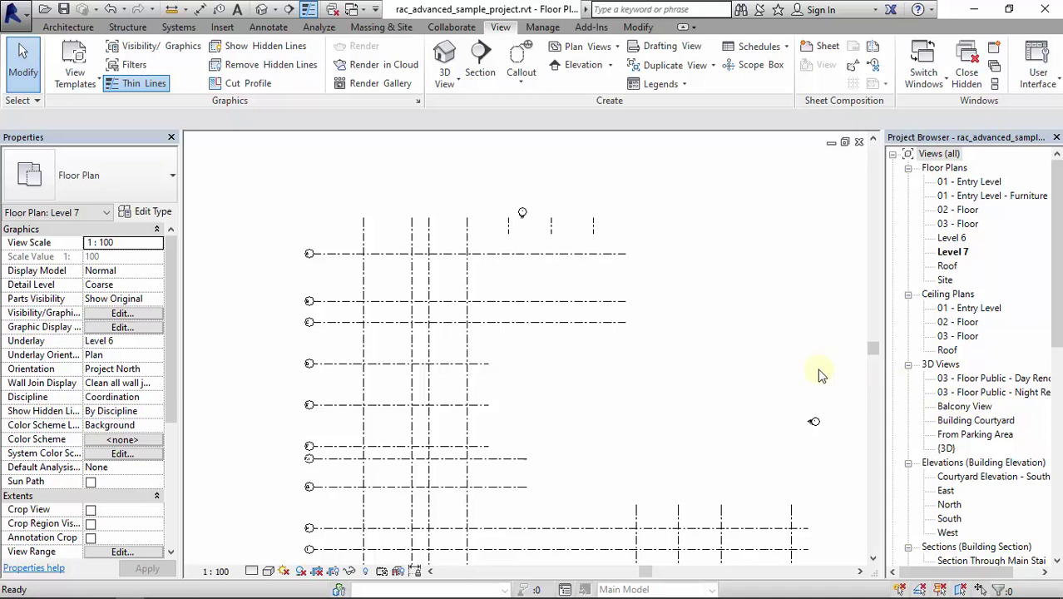
double_click(945, 281)
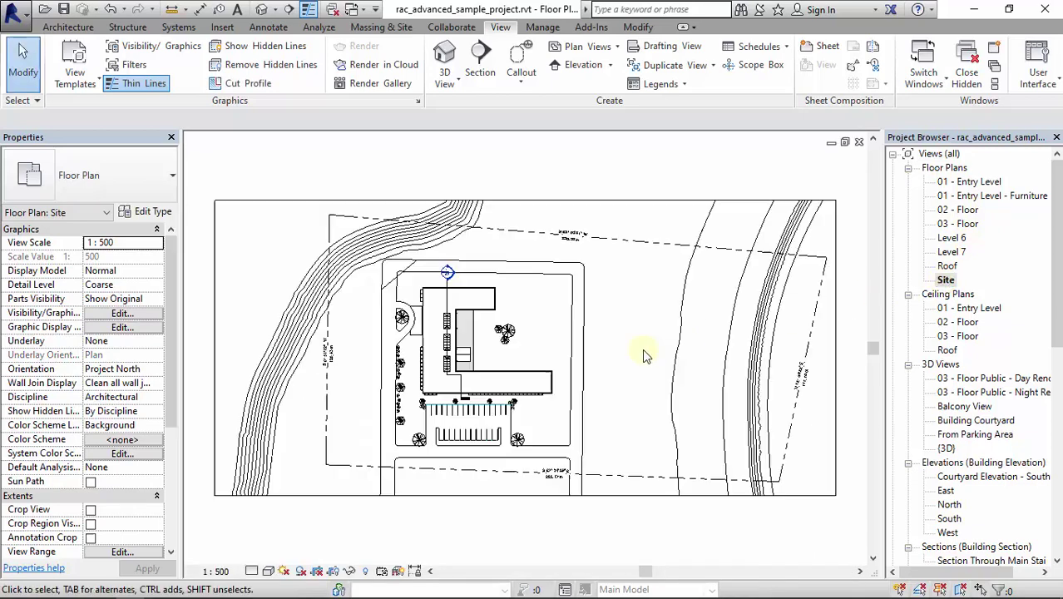
scroll(456, 367, "up", 4)
scroll(499, 349, "down", 2)
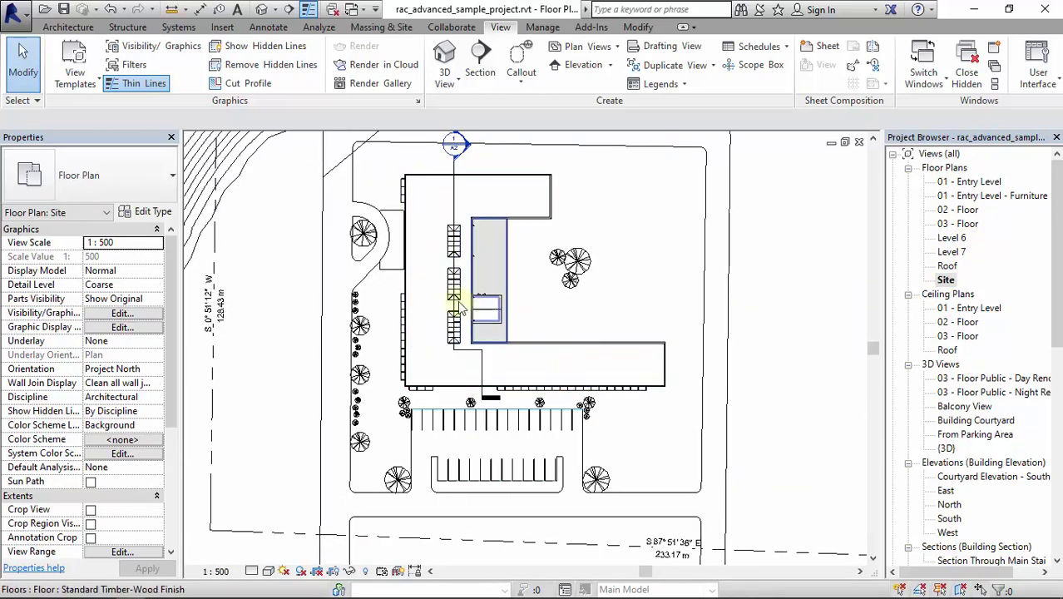
scroll(520, 292, "up", 1)
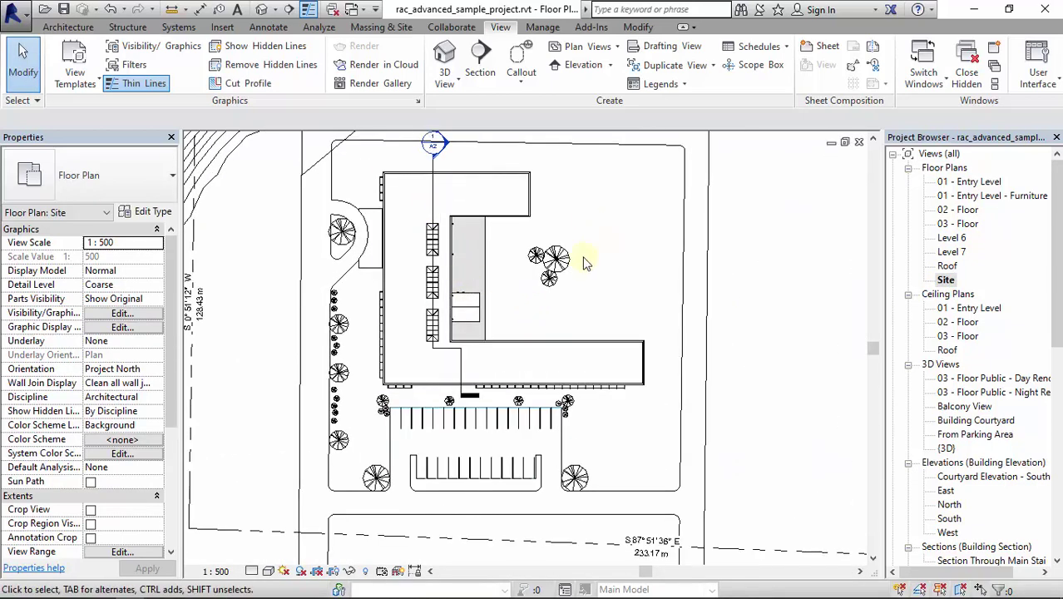
scroll(500, 266, "down", 2)
middle_click_drag(629, 229, 617, 279)
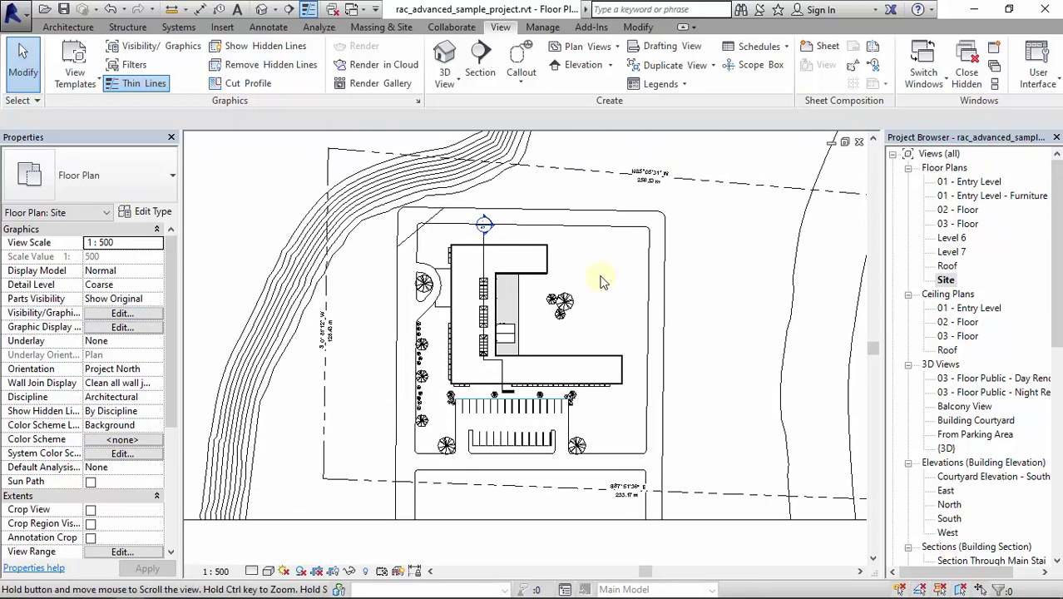
middle_click_drag(593, 289, 578, 290)
scroll(583, 279, "up", 1)
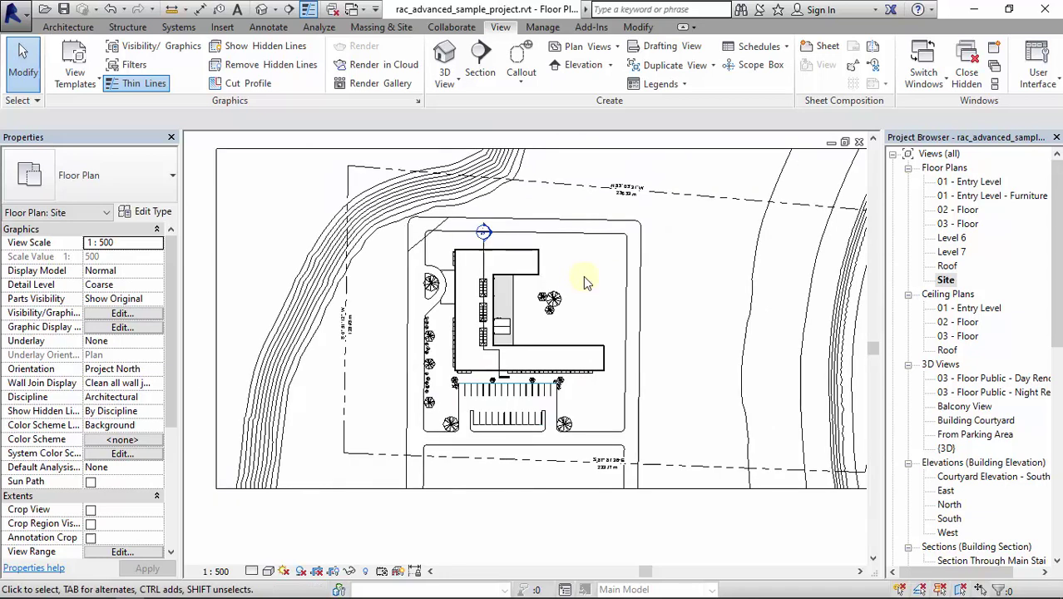
scroll(574, 290, "up", 2)
middle_click_drag(571, 294, 616, 283)
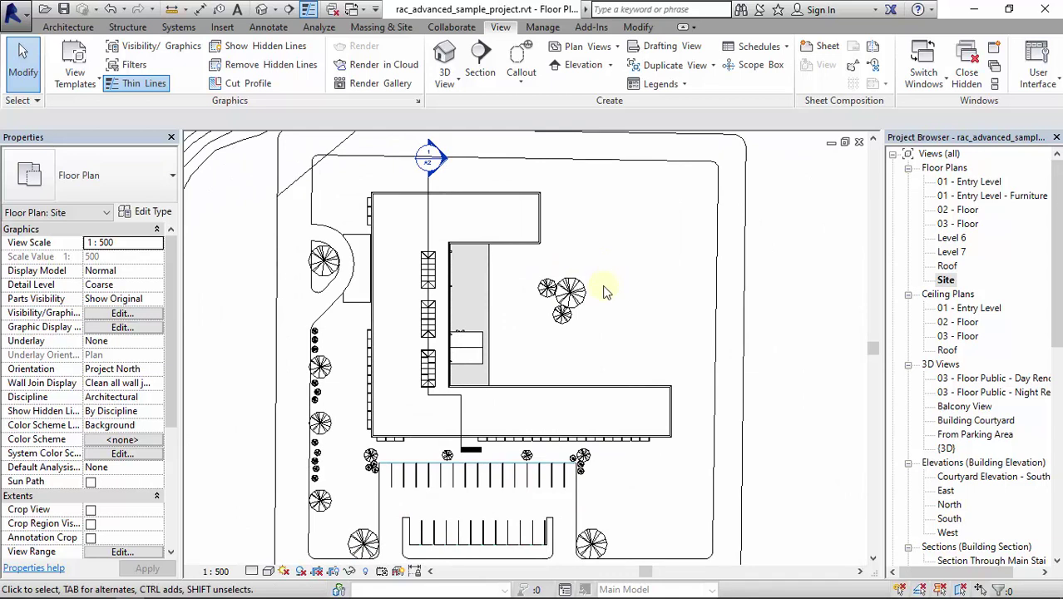
middle_click_drag(616, 283, 620, 280)
scroll(516, 257, "down", 1)
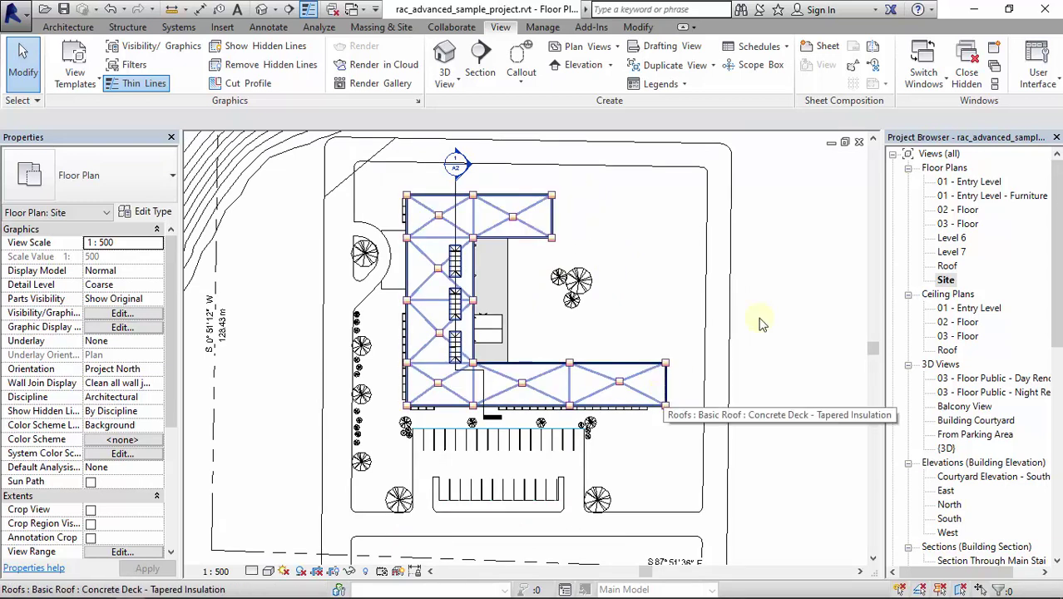
Step: Reopen 01 - Entry Level and zoom and pan to centre the whole L-shaped building
double_click(967, 181)
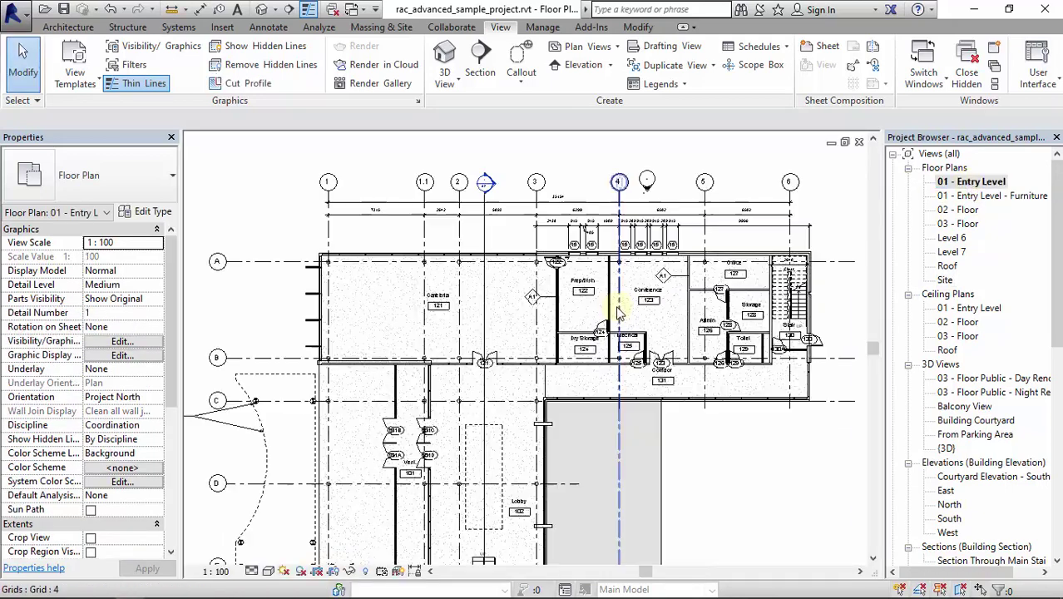
scroll(690, 304, "up", 2)
middle_click_drag(690, 305, 672, 257)
scroll(672, 258, "down", 1)
scroll(674, 258, "down", 3)
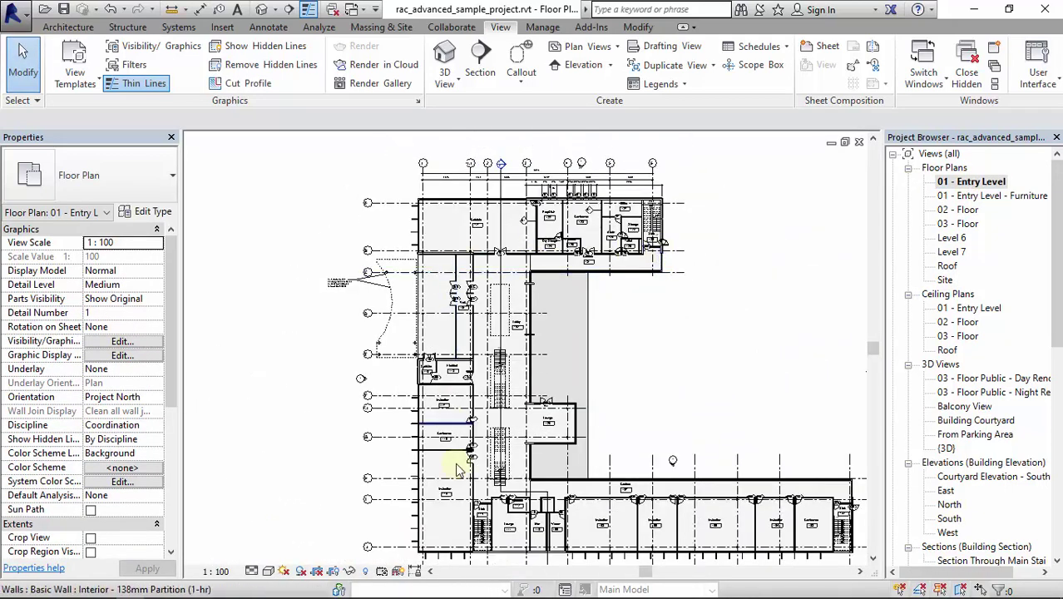
middle_click_drag(662, 367, 599, 379)
scroll(599, 378, "down", 1)
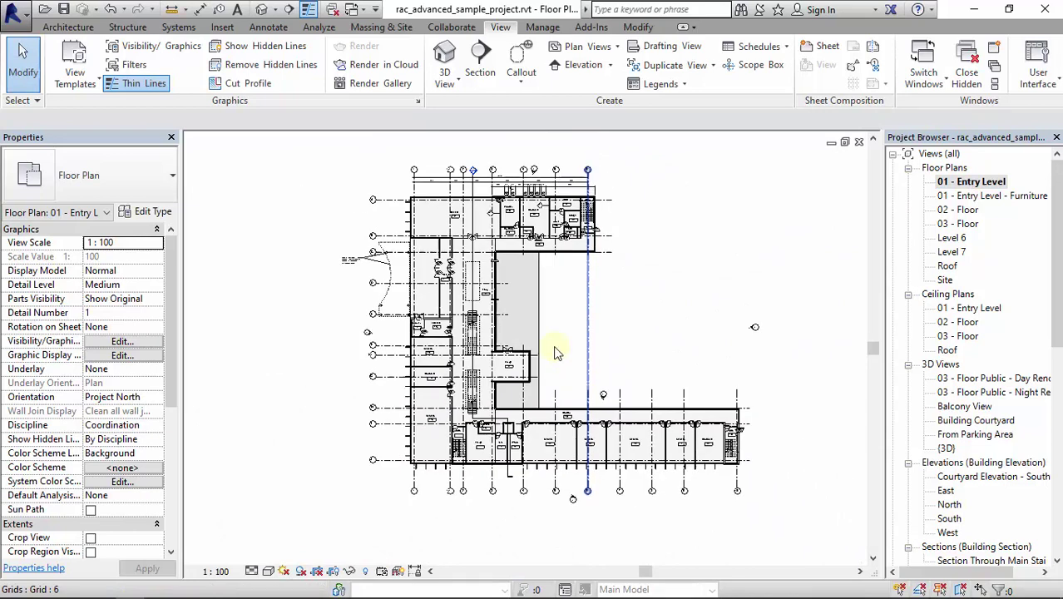
scroll(543, 335, "up", 2)
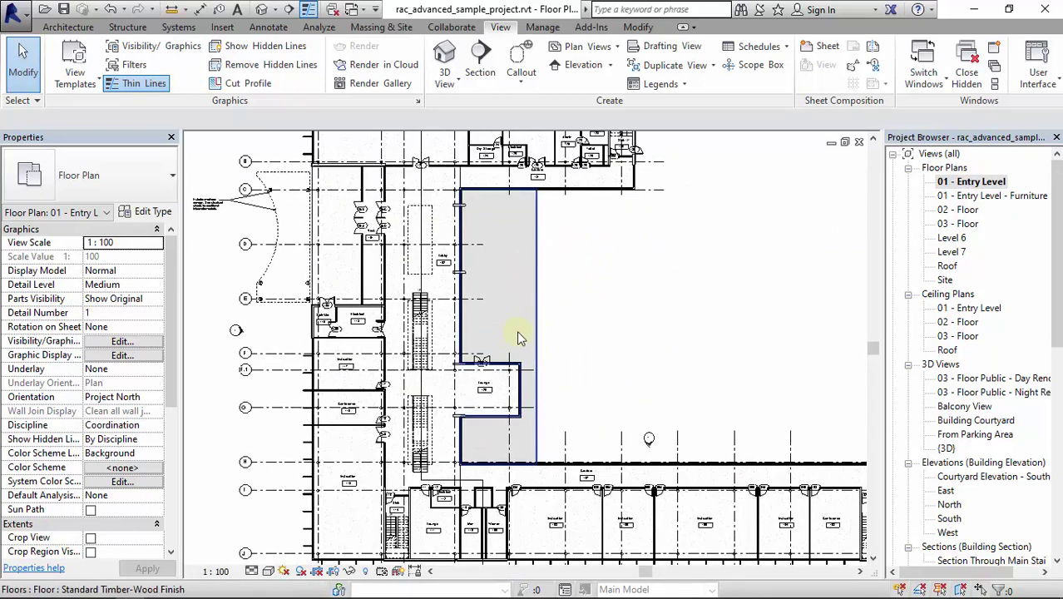
scroll(512, 350, "down", 3)
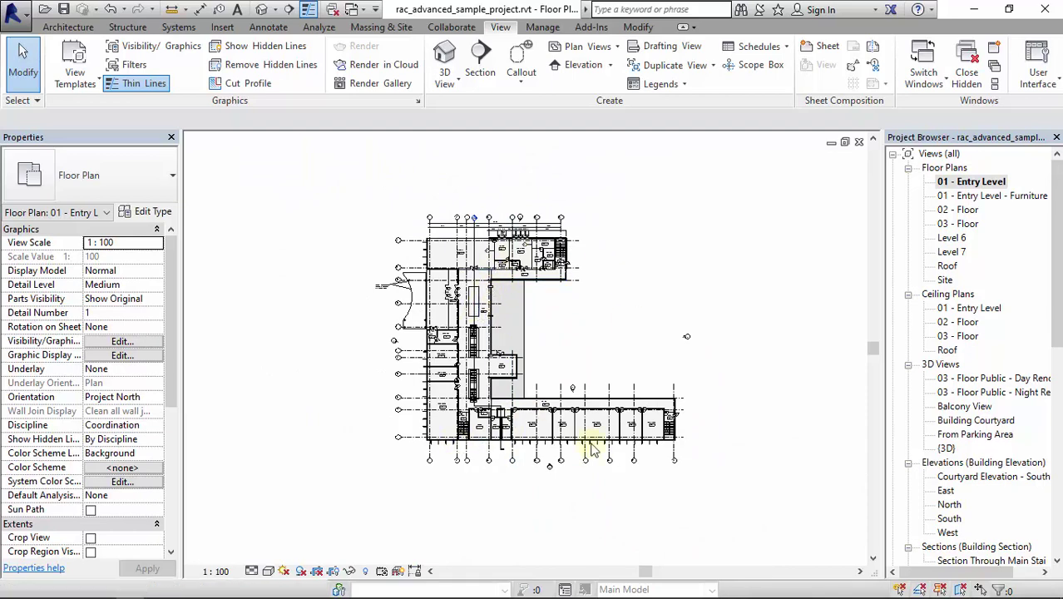
scroll(499, 351, "up", 3)
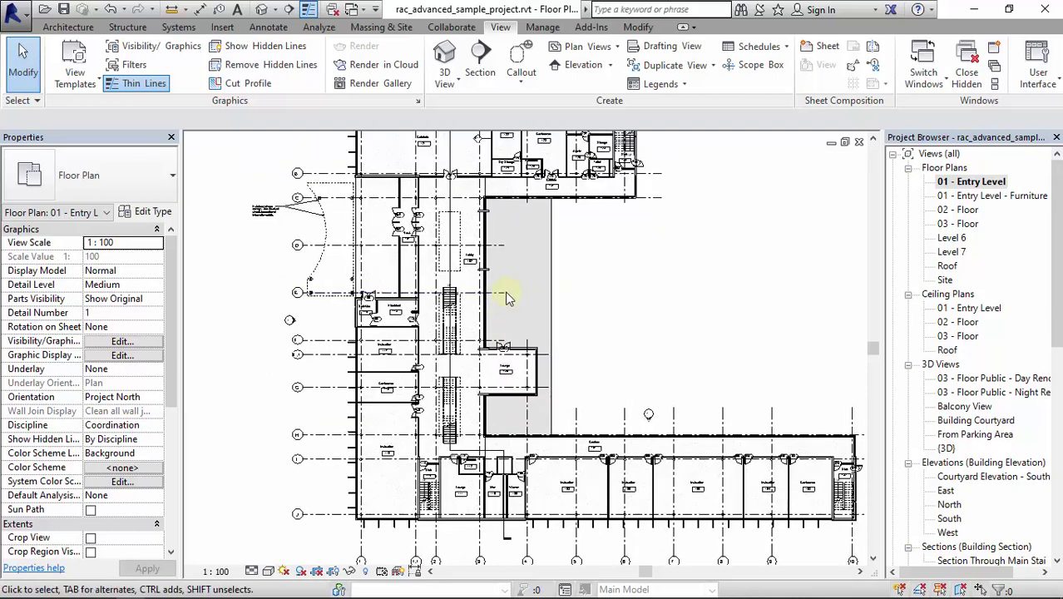
scroll(475, 291, "down", 4)
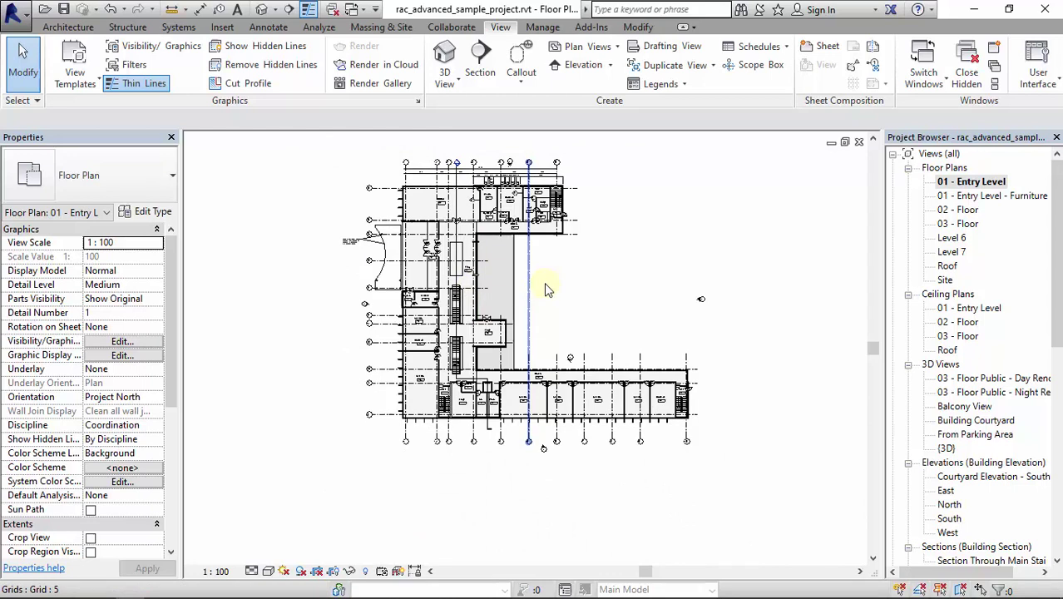
Step: Show the crop region on the 01 - Entry Level plan and select its boundary
left_click(333, 572)
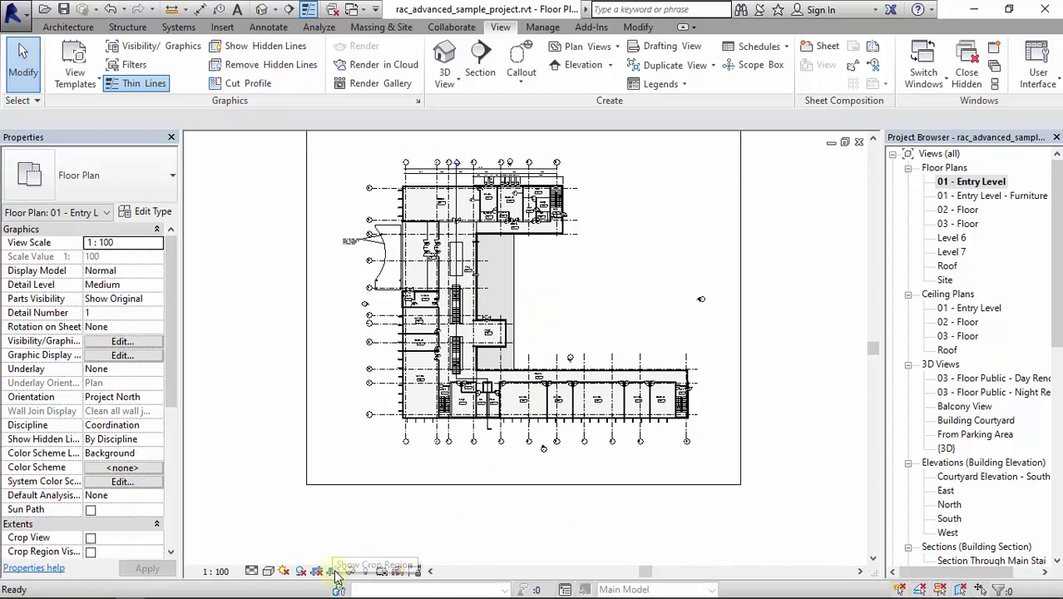
left_click(379, 486)
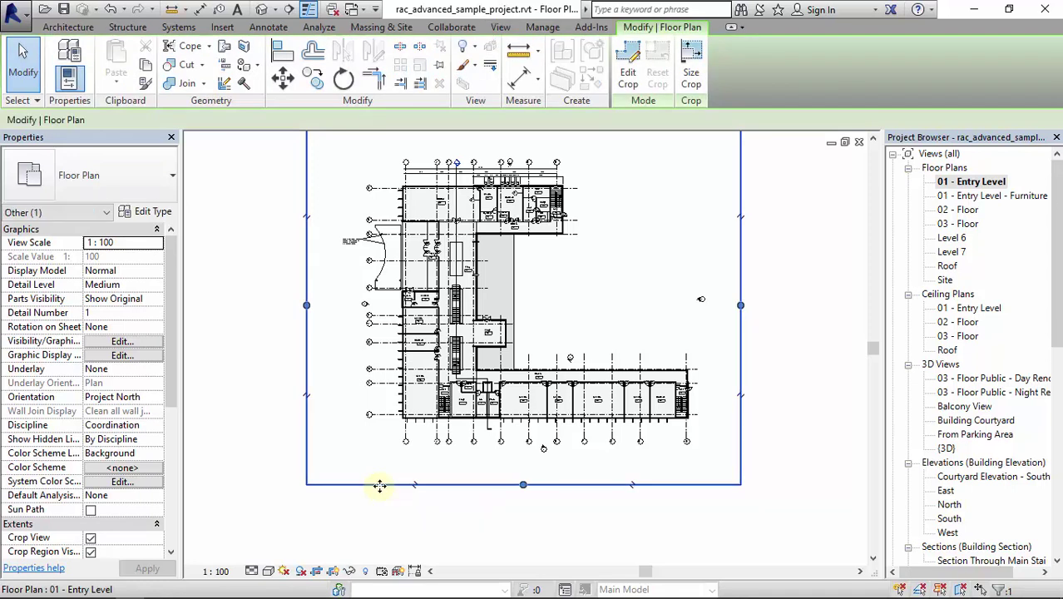
scroll(379, 487, "down", 2)
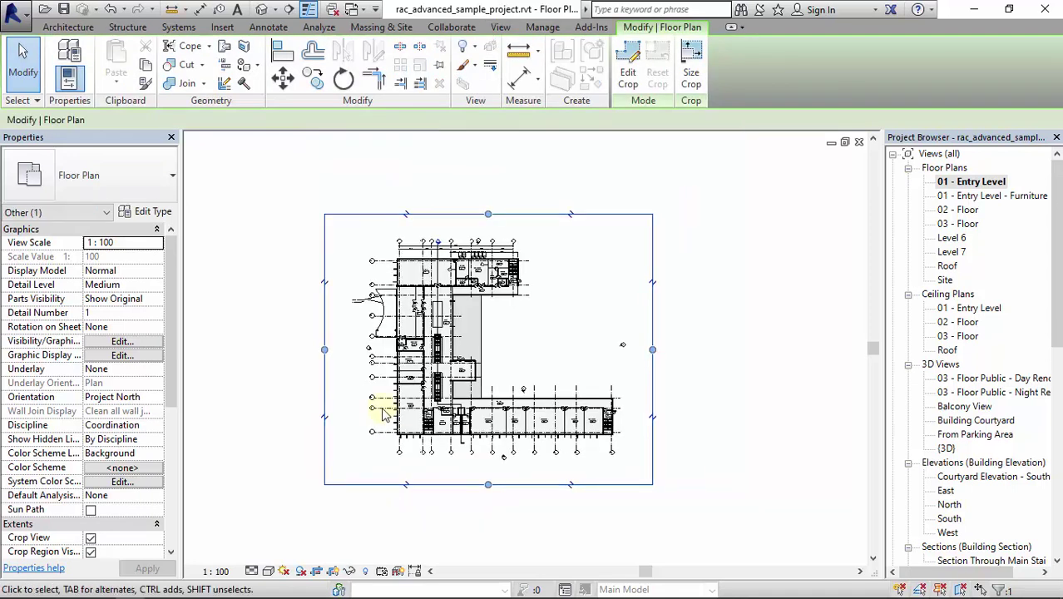
Step: Rotate the selected crop region by 90 degrees so the building lies sideways
left_click(342, 77)
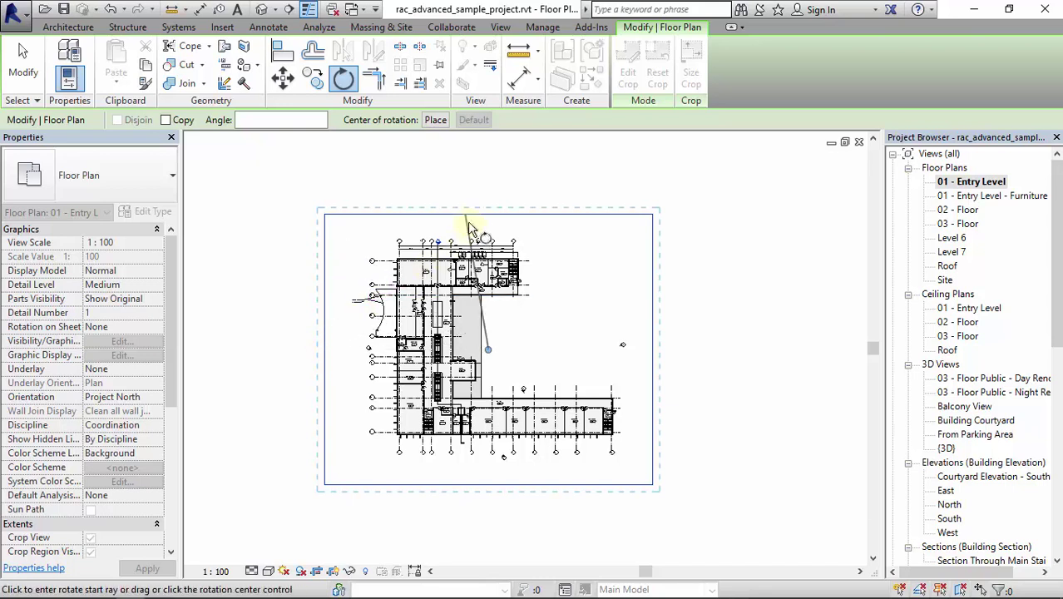
scroll(477, 228, "up", 3)
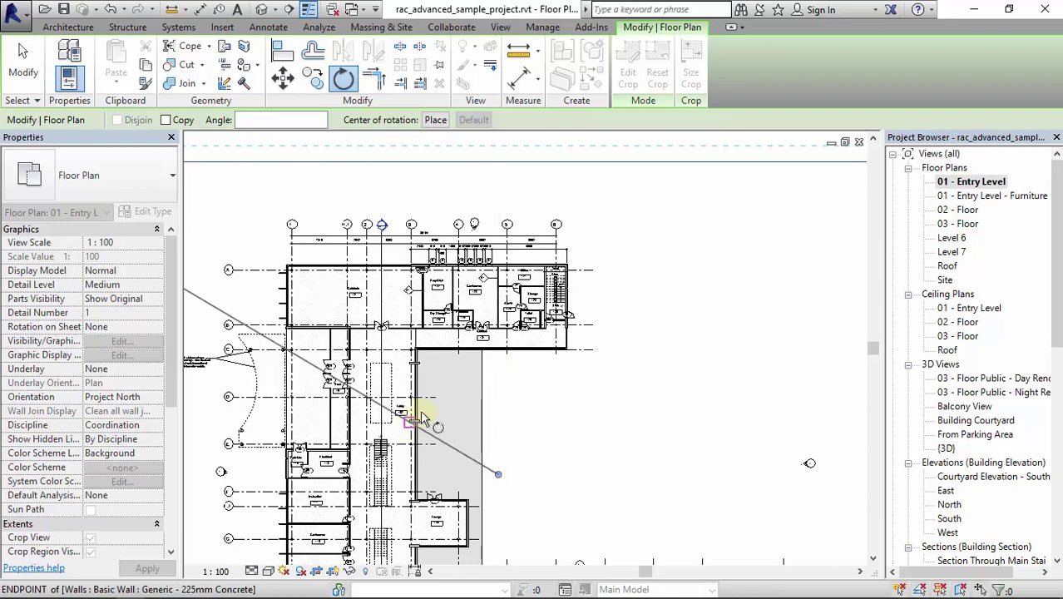
left_click(499, 380)
scroll(498, 379, "down", 4)
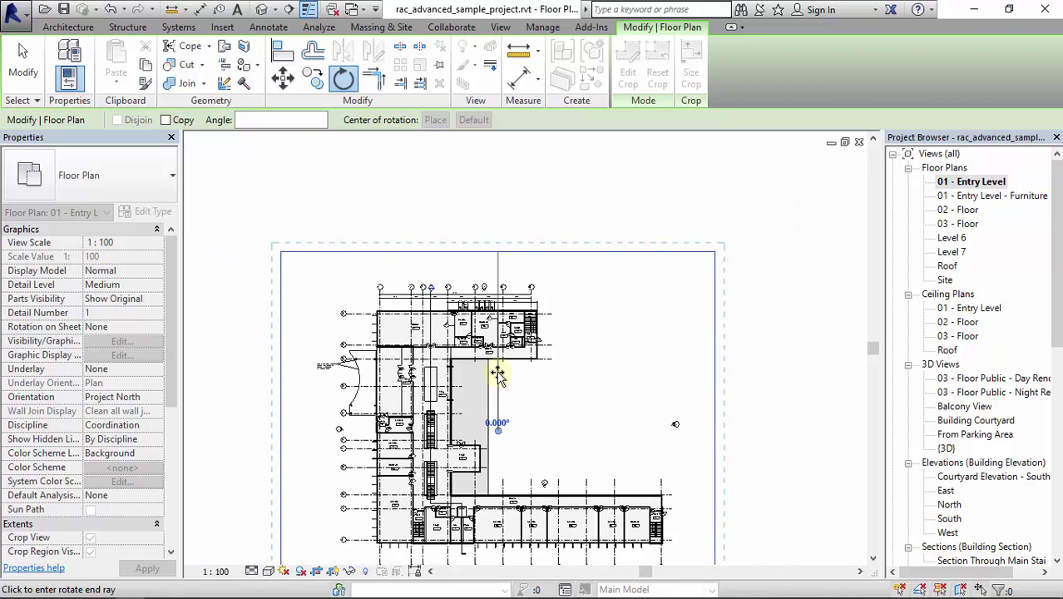
scroll(498, 374, "down", 2)
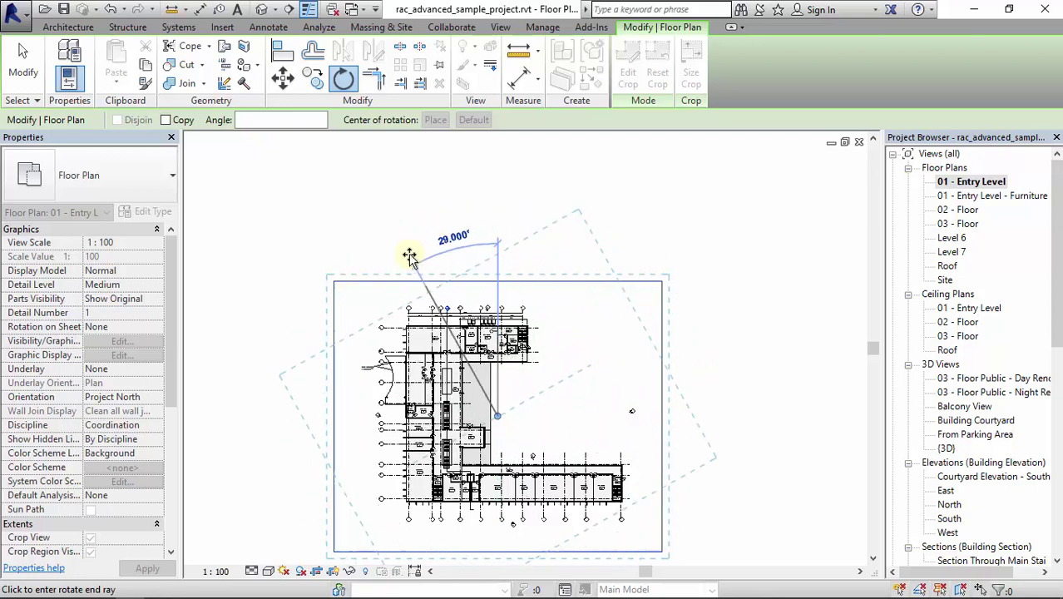
type("90")
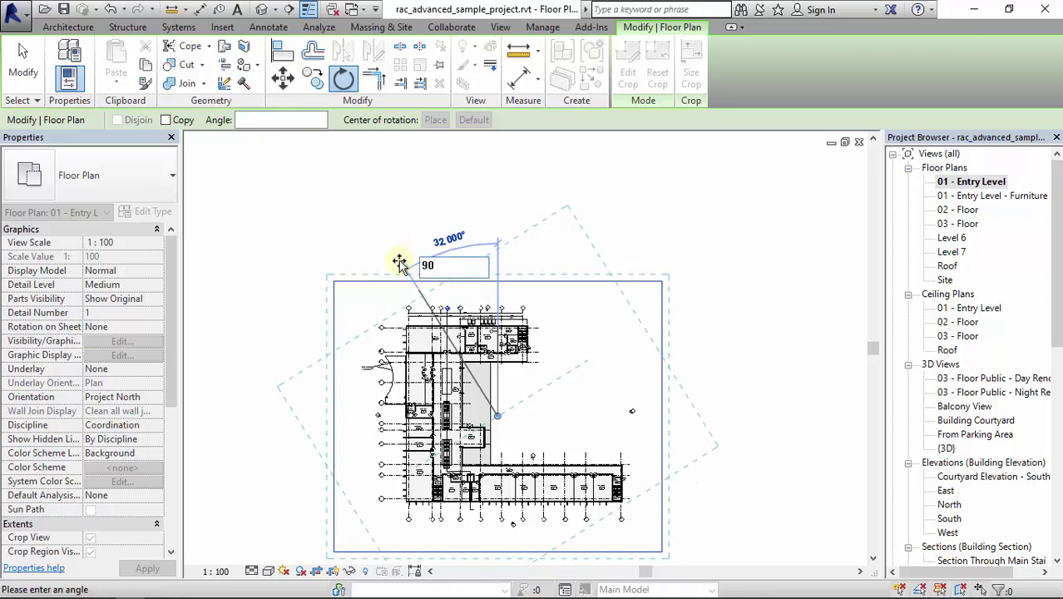
key("Return")
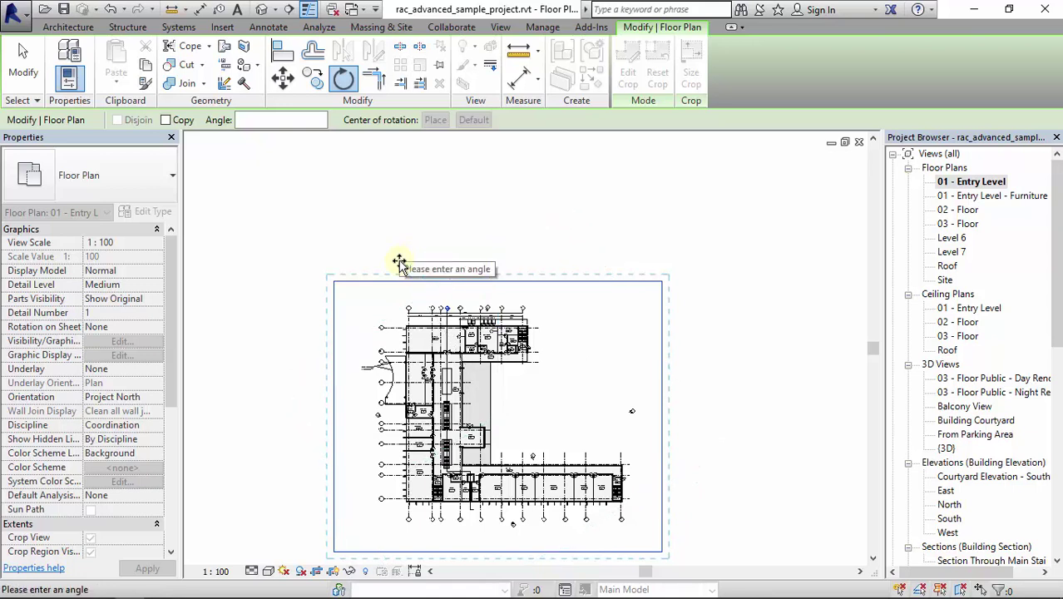
Step: Open the Site plan from the Project Browser to compare its orientation
scroll(505, 426, "up", 2)
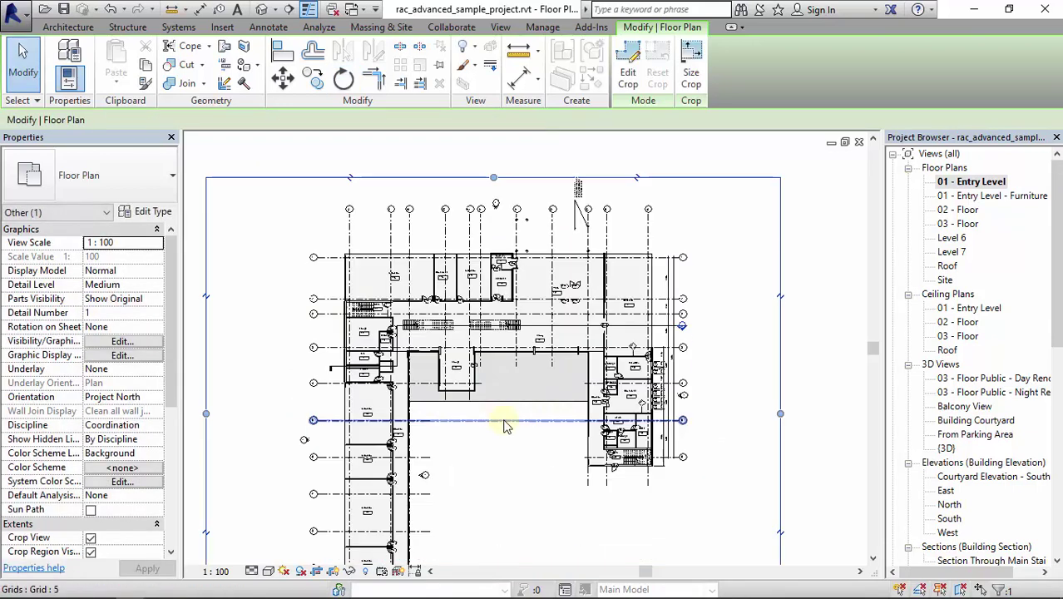
scroll(506, 426, "up", 2)
scroll(495, 403, "up", 3)
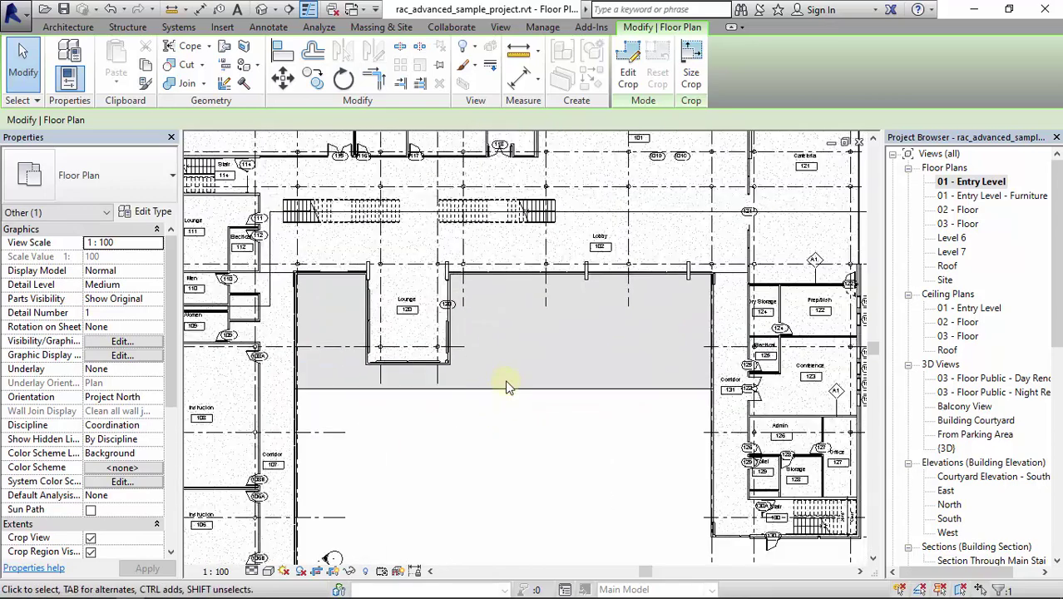
scroll(415, 309, "up", 2)
scroll(482, 297, "up", 1)
scroll(606, 316, "down", 4)
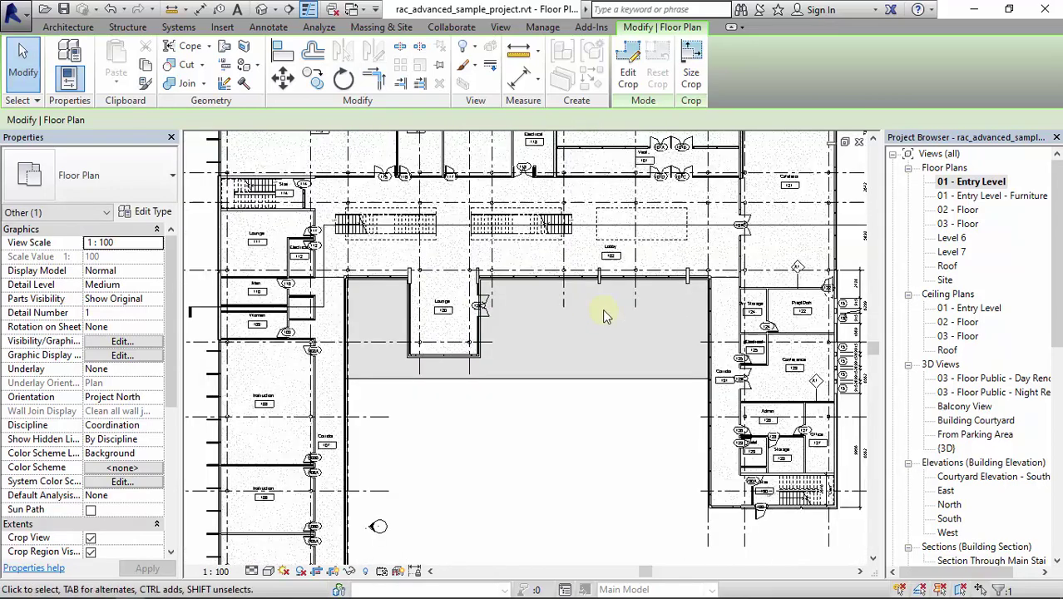
scroll(620, 258, "down", 5)
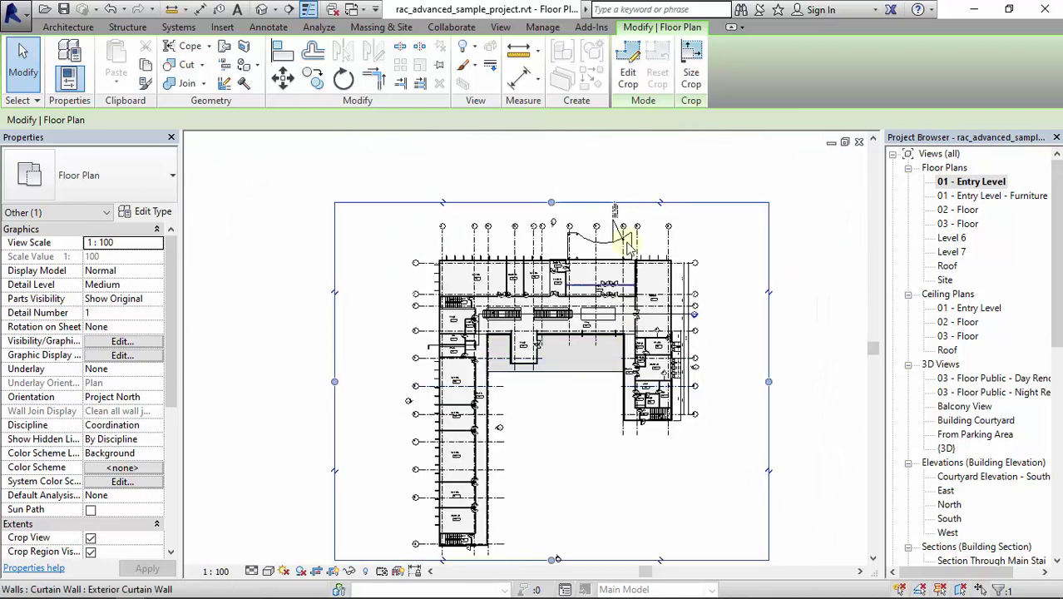
double_click(947, 282)
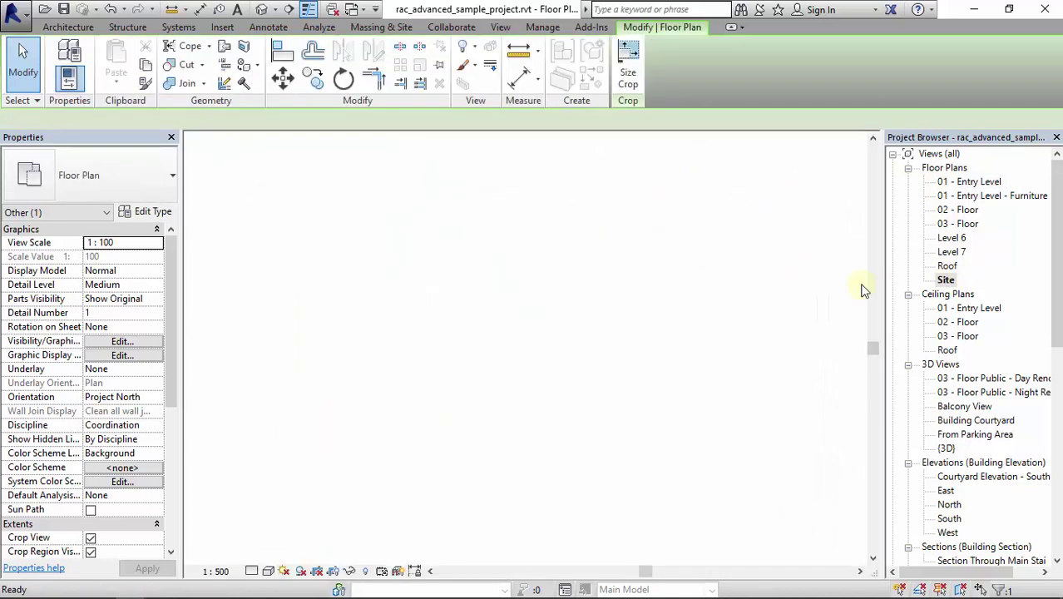
Step: Return to 01 - Entry Level, then open the 01 - Entry Level - Furniture Layout plan
scroll(499, 293, "down", 1)
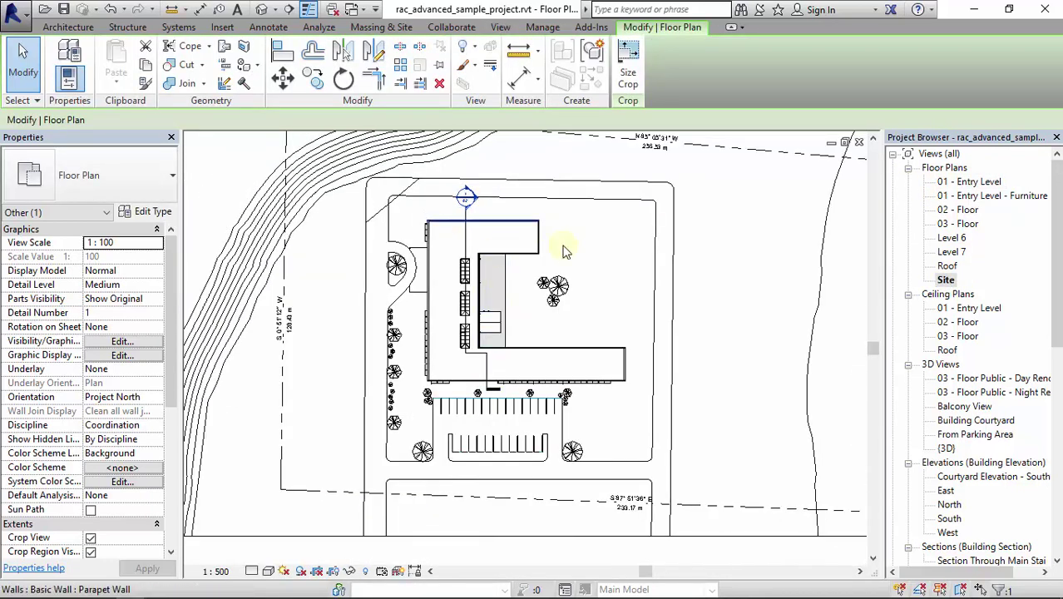
double_click(971, 182)
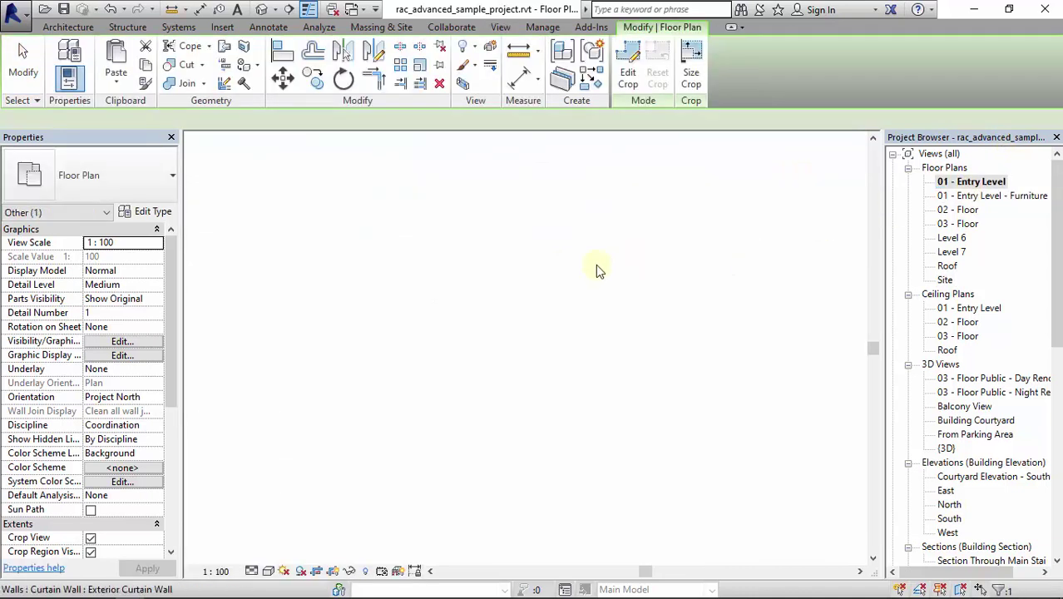
double_click(969, 198)
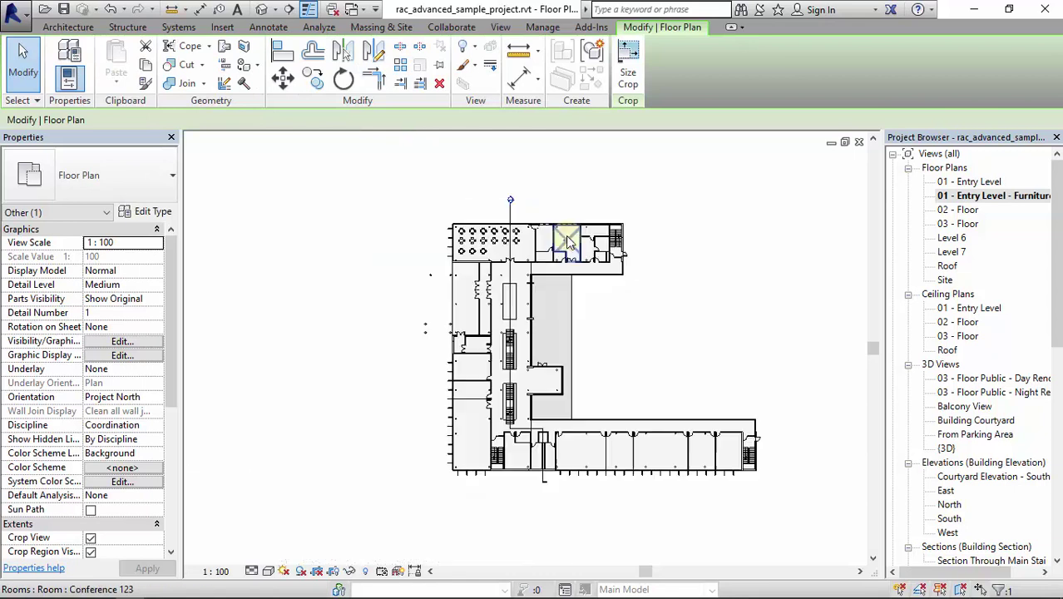